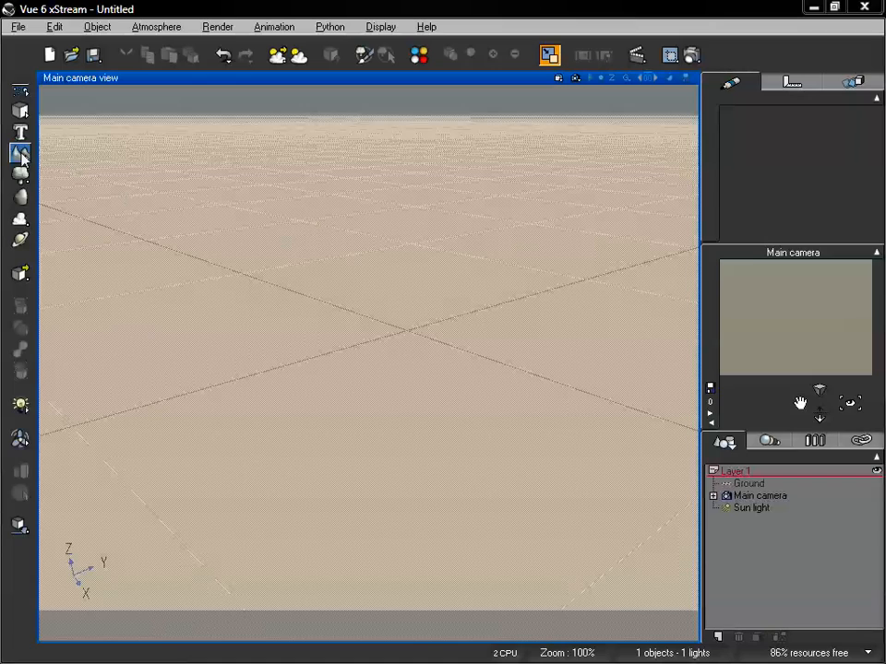
- Add a terrain to the empty scene, reframe it, and open its material for editing
{"action": "left_click", "coordinate": [20, 153]}
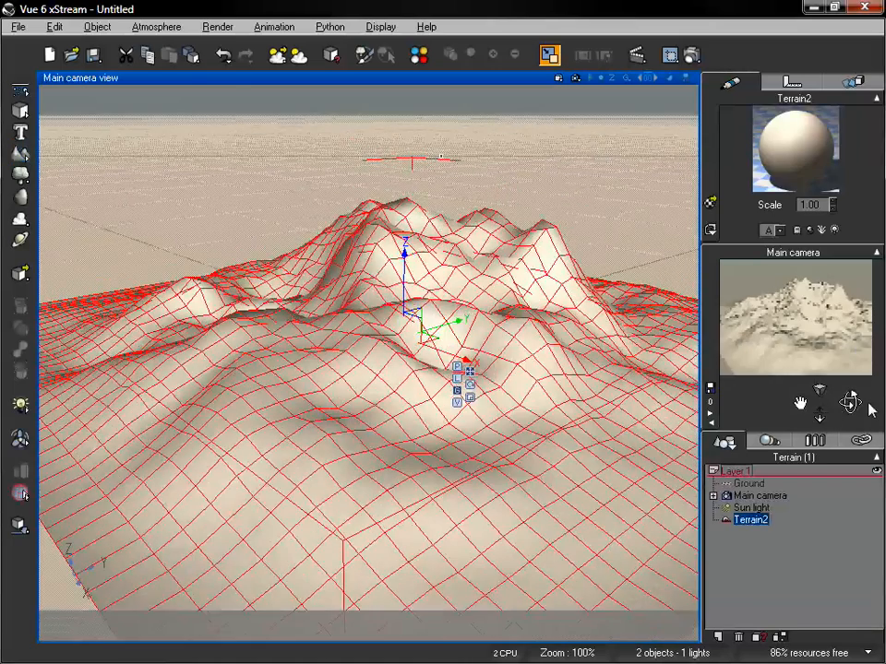
{"action": "left_click_drag", "start_coordinate": [805, 406], "coordinate": [757, 406]}
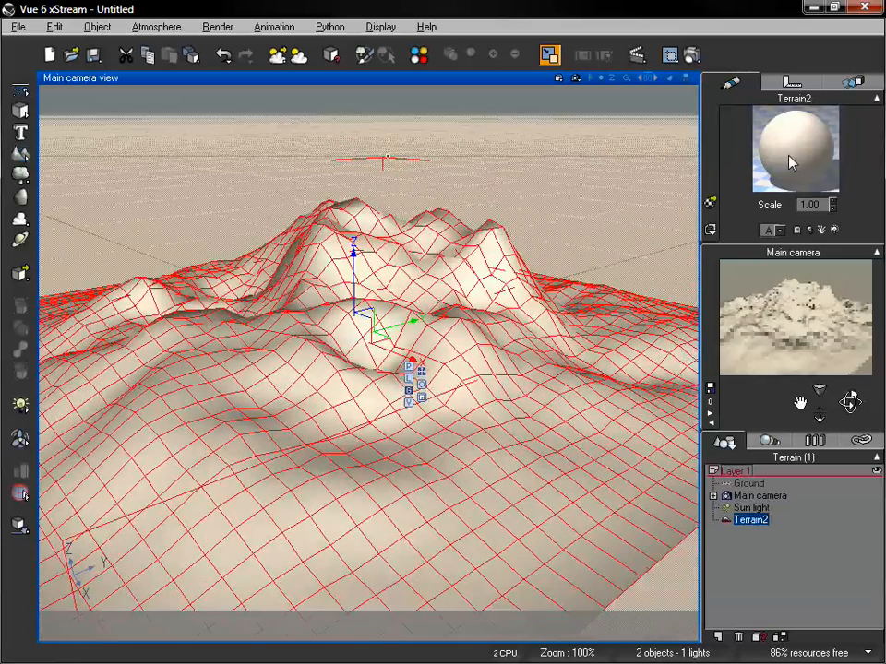
{"action": "double_click", "coordinate": [791, 163]}
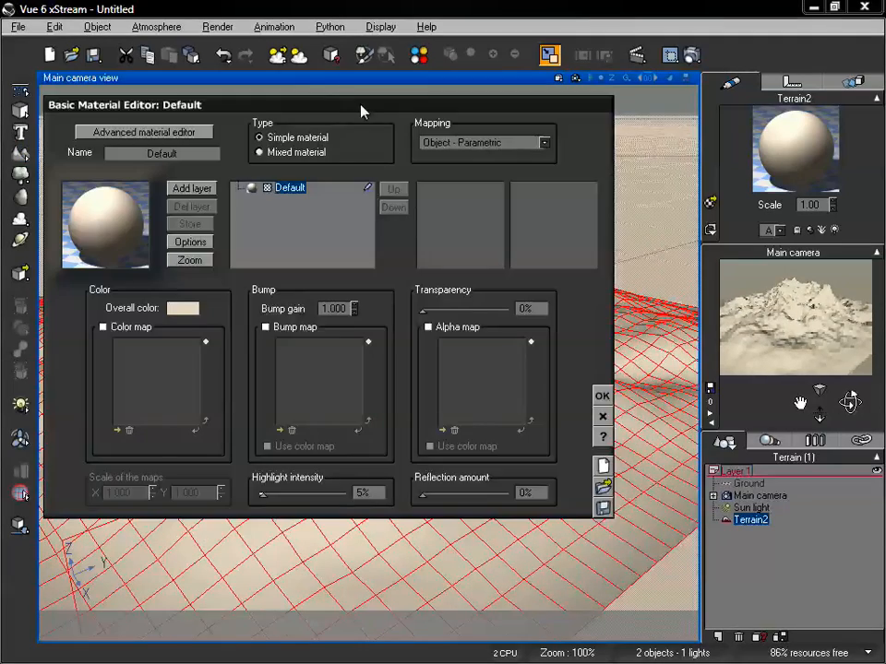
{"action": "left_click_drag", "start_coordinate": [412, 110], "coordinate": [442, 92]}
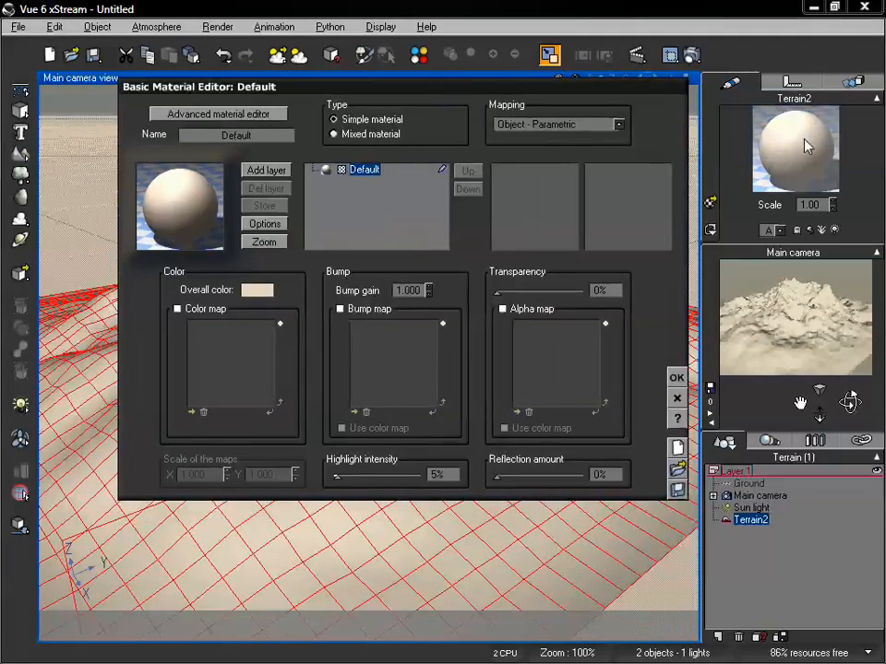
{"action": "left_click_drag", "start_coordinate": [508, 91], "coordinate": [514, 93]}
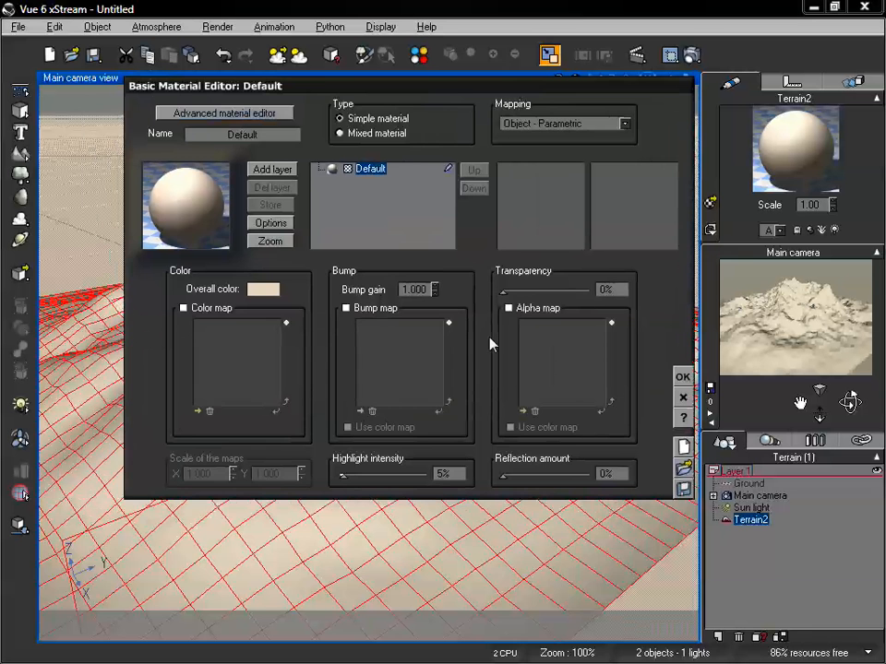
- Look over the advanced version of the material editor and return to the basic version
{"action": "left_click", "coordinate": [230, 116]}
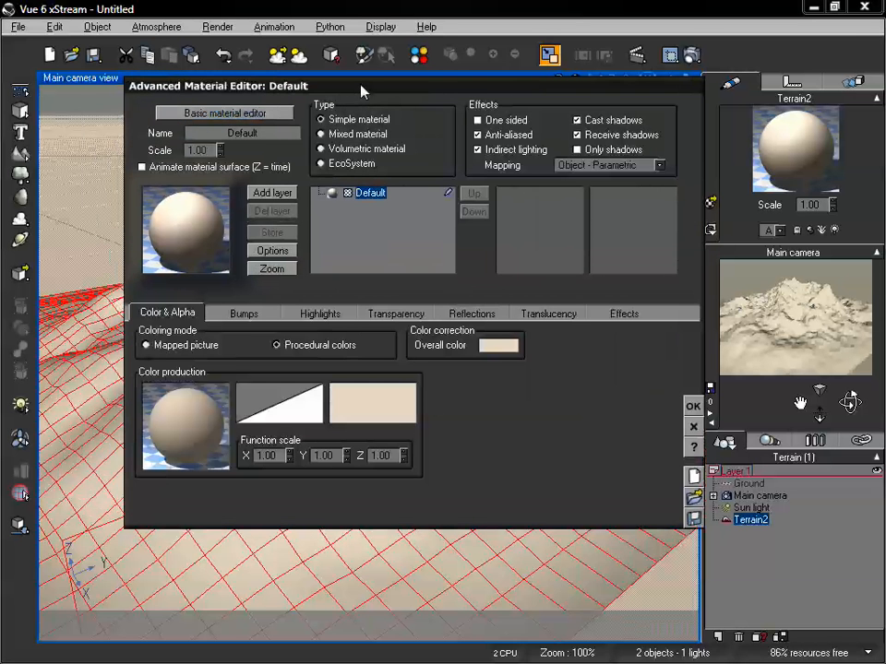
{"action": "left_click_drag", "start_coordinate": [363, 89], "coordinate": [355, 95]}
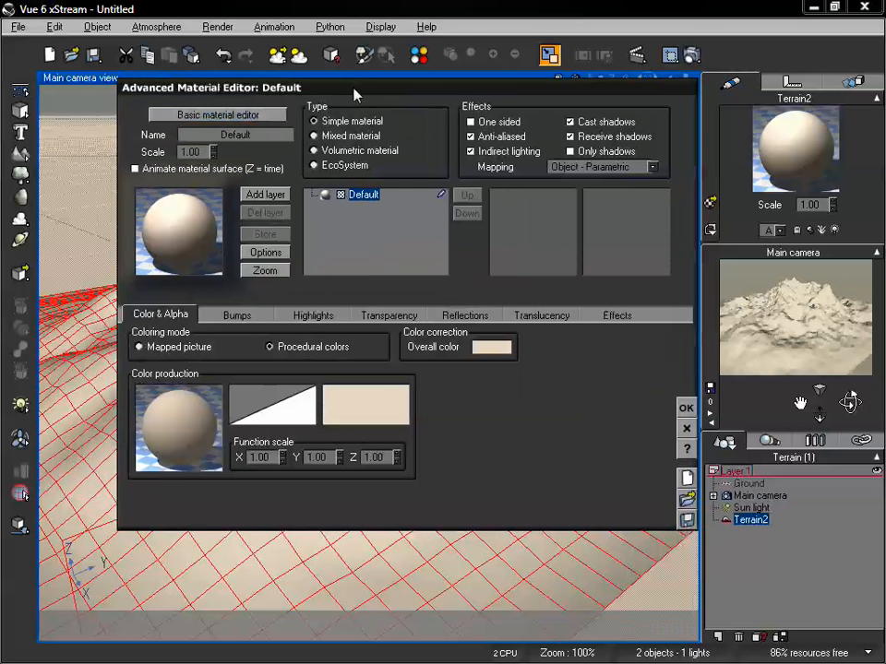
{"action": "left_click", "coordinate": [242, 118]}
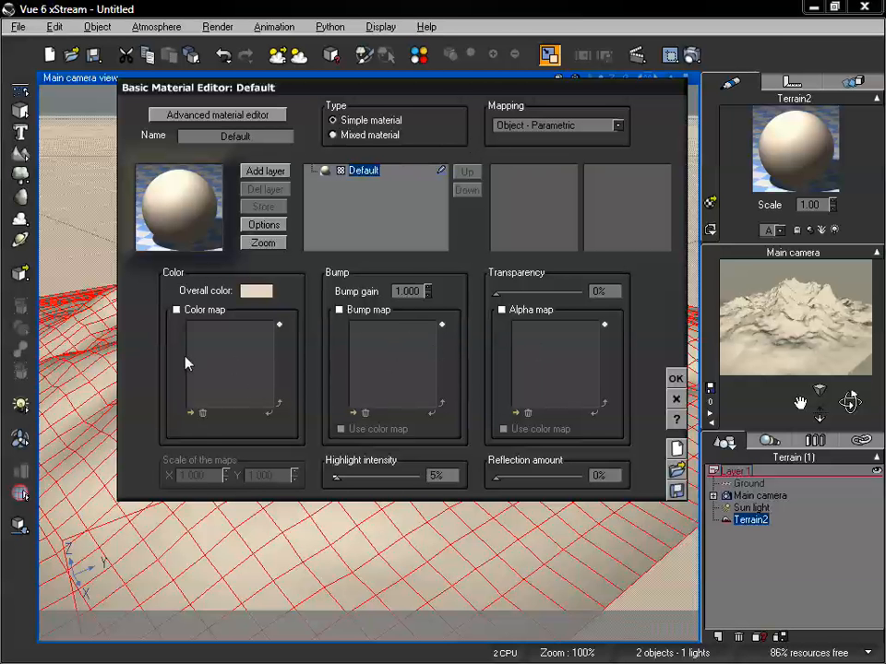
- Enable the color map of the terrain's material and load the checker_weave picture into it
{"action": "left_click", "coordinate": [176, 310]}
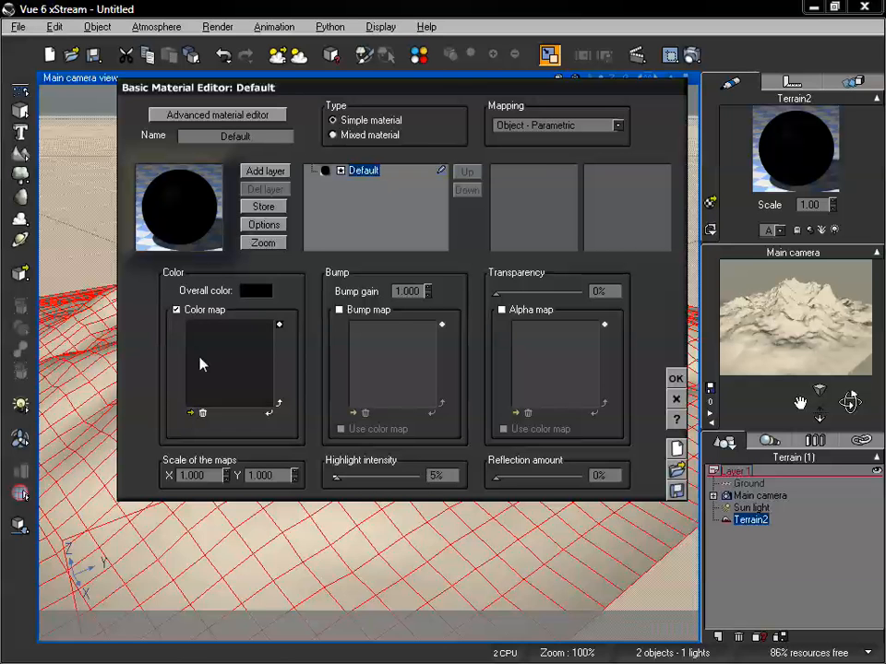
{"action": "left_click", "coordinate": [188, 411]}
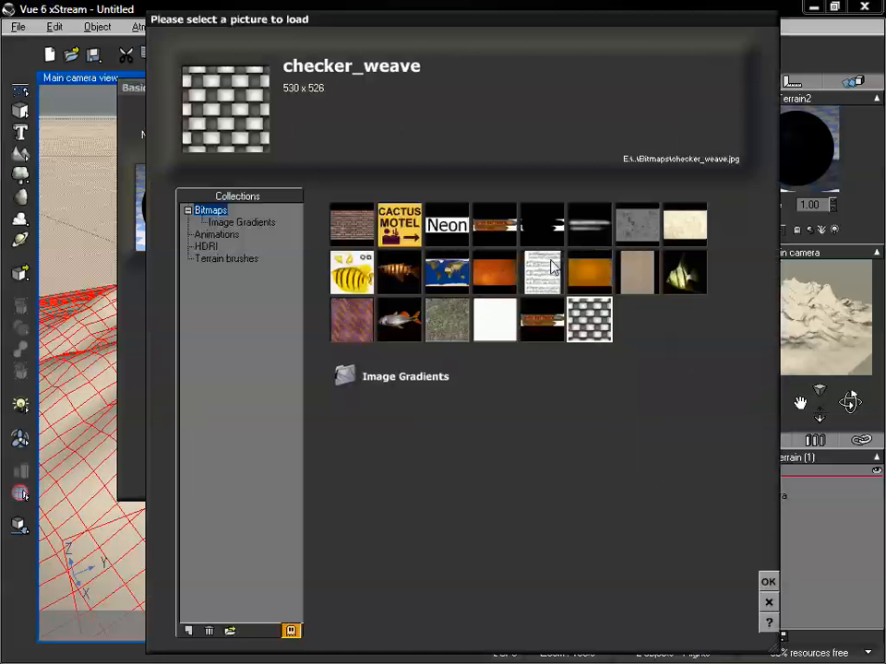
{"action": "left_click", "coordinate": [768, 582]}
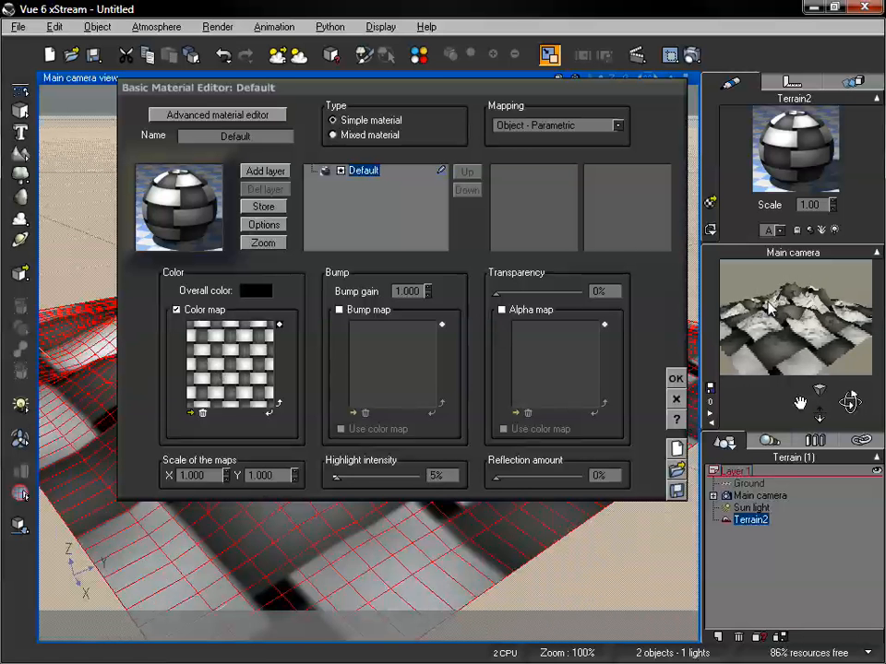
- Enable the bump map and alpha map of the material, both using the color map, and refresh the preview
{"action": "left_click", "coordinate": [339, 311]}
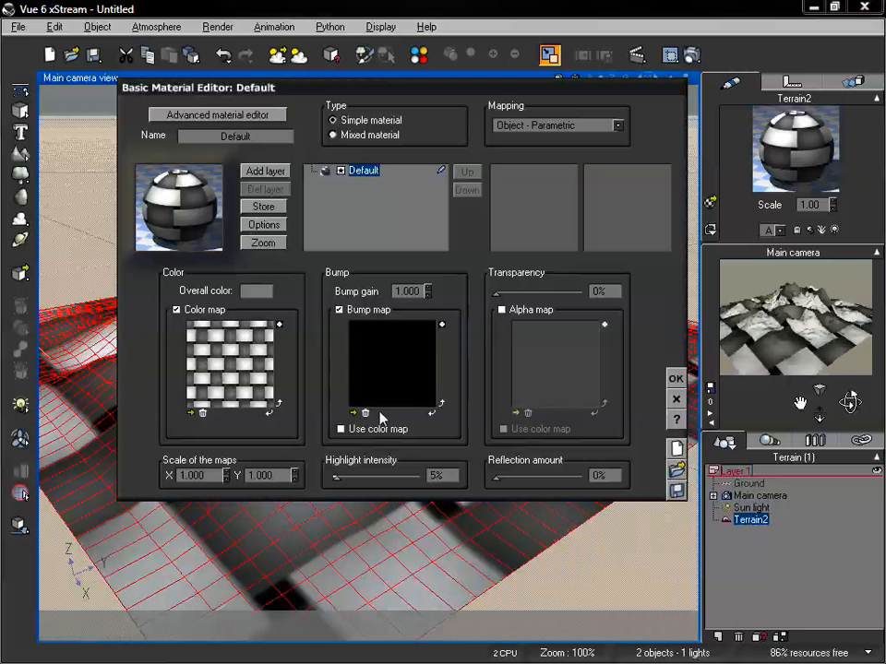
{"action": "left_click", "coordinate": [340, 429]}
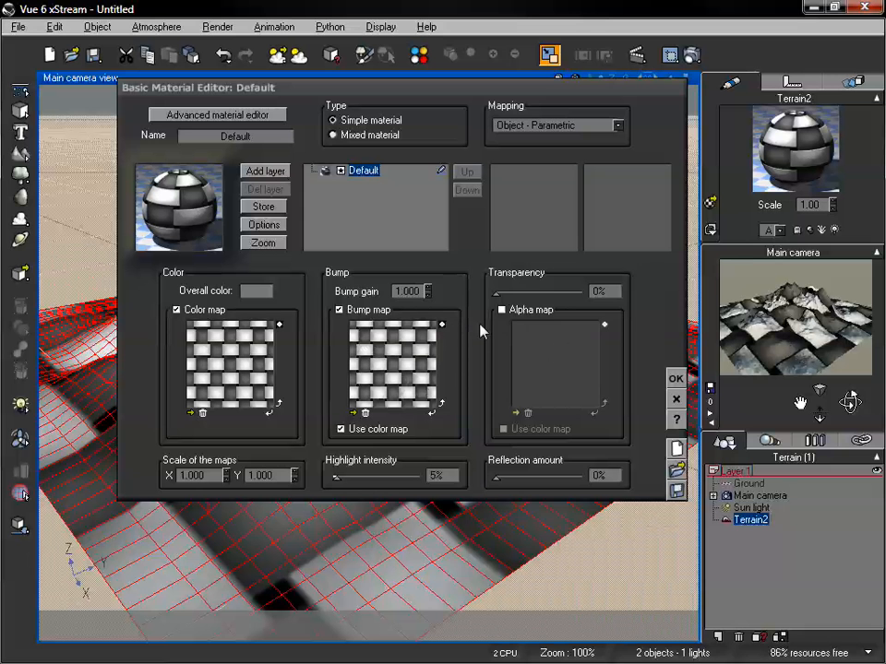
{"action": "left_click", "coordinate": [502, 310]}
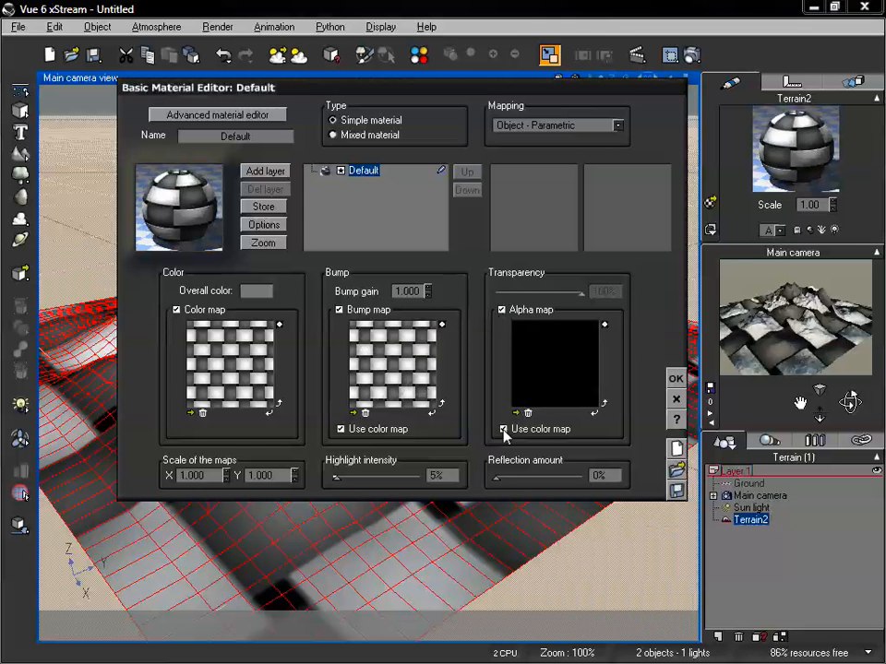
{"action": "left_click", "coordinate": [504, 429]}
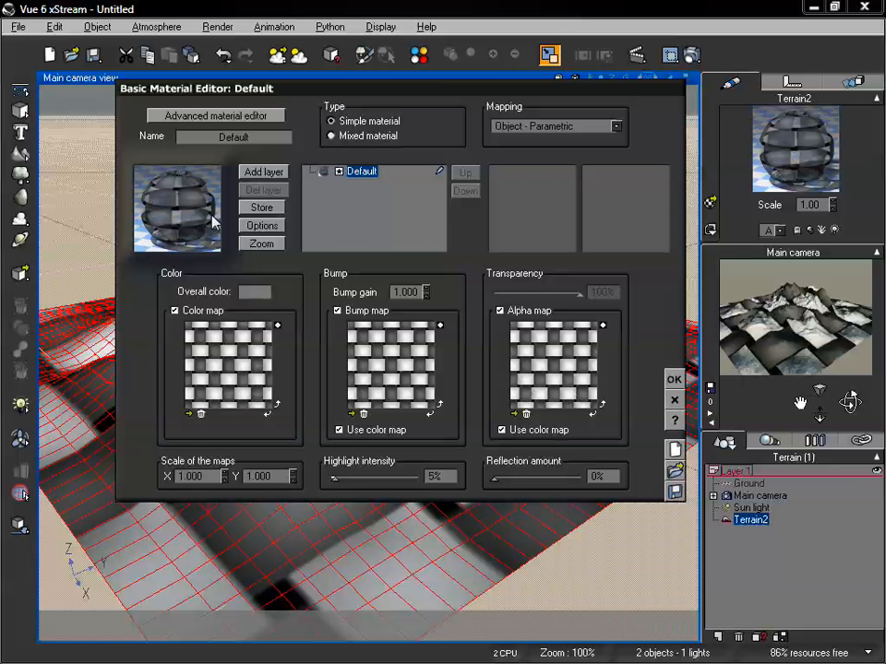
{"action": "left_click", "coordinate": [809, 330]}
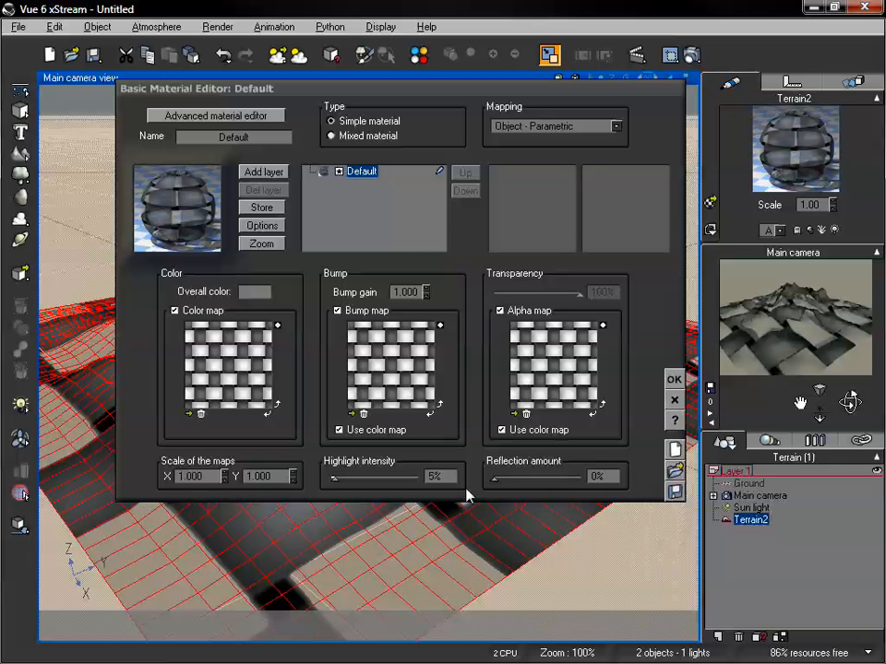
- Try a 27% reflection amount, return it to 0%, and set the highlight intensity to 94%
{"action": "left_click_drag", "start_coordinate": [495, 478], "coordinate": [514, 477]}
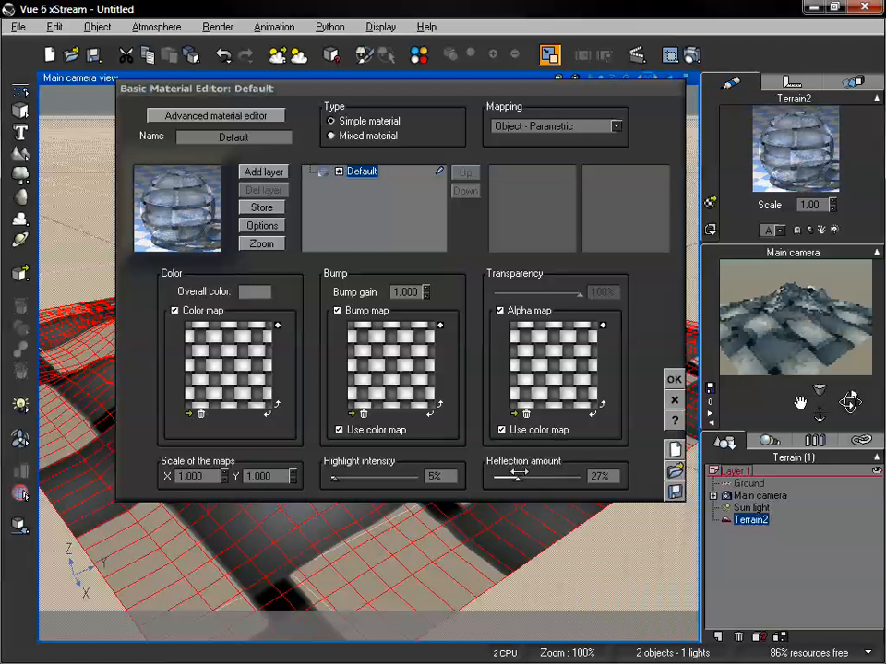
{"action": "left_click_drag", "start_coordinate": [517, 478], "coordinate": [495, 477]}
{"action": "left_click_drag", "start_coordinate": [334, 478], "coordinate": [407, 477]}
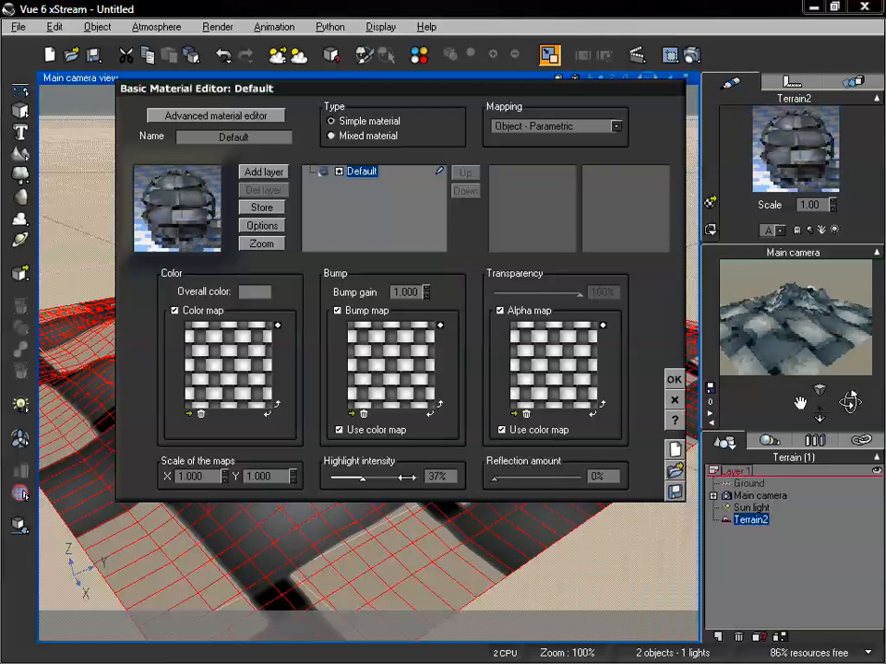
{"action": "left_click", "coordinate": [407, 477]}
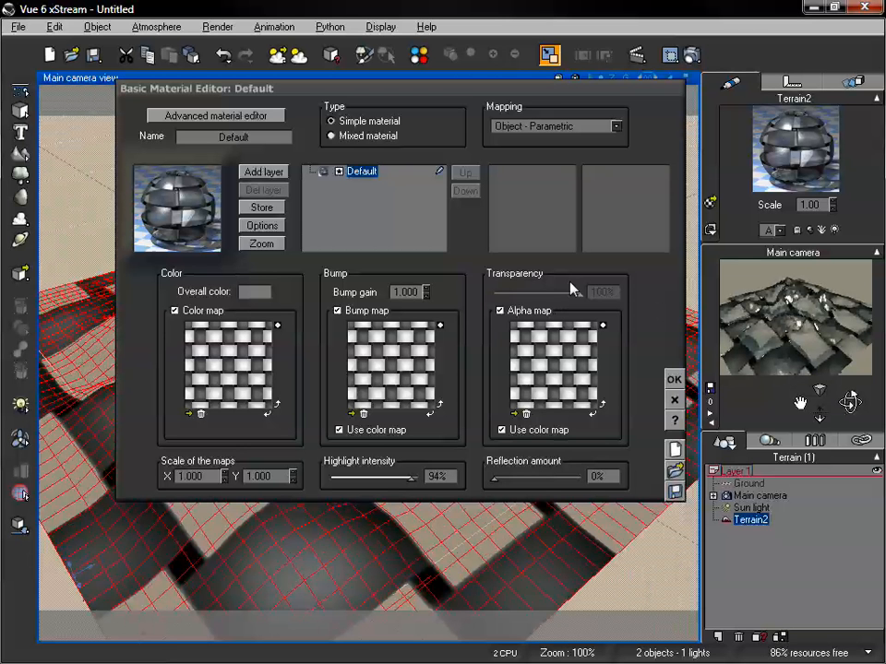
- Try an overall transparency of 81% with the alpha map disabled, and enable the alpha map again
{"action": "left_click", "coordinate": [501, 311]}
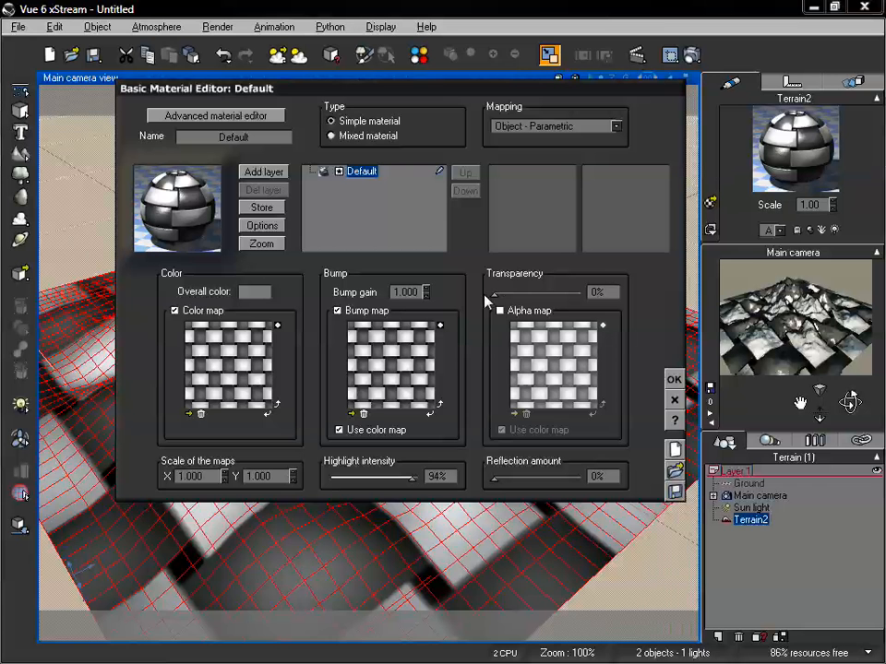
{"action": "left_click_drag", "start_coordinate": [495, 294], "coordinate": [564, 291]}
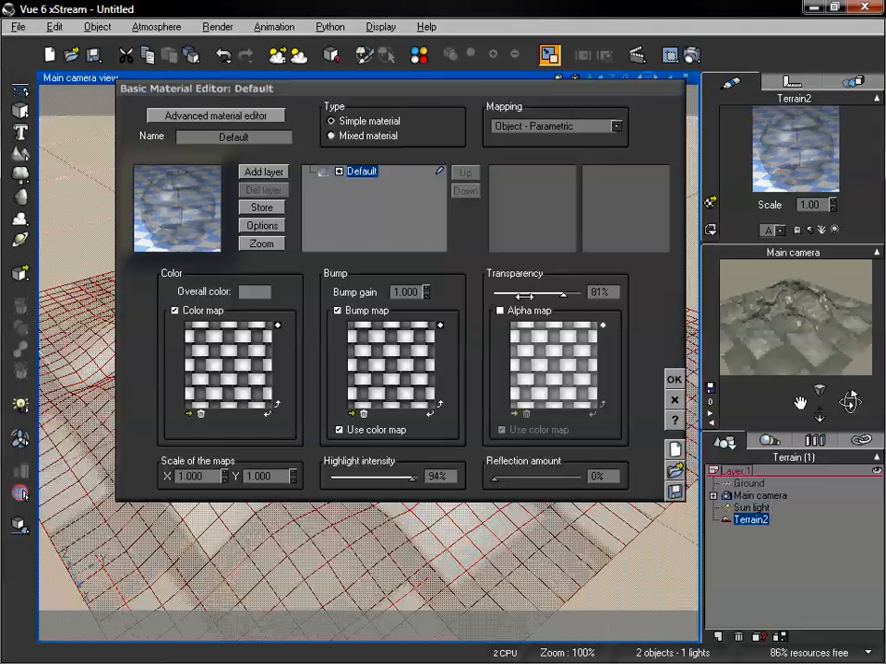
{"action": "left_click", "coordinate": [500, 310]}
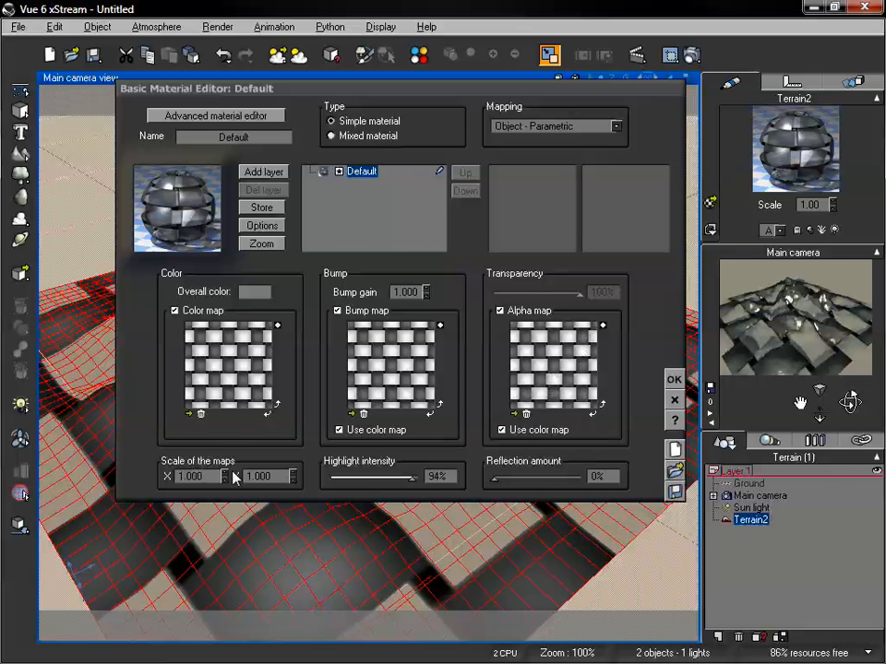
- Set the scale of the maps to .5 in both X and Y
{"action": "left_click", "coordinate": [205, 476]}
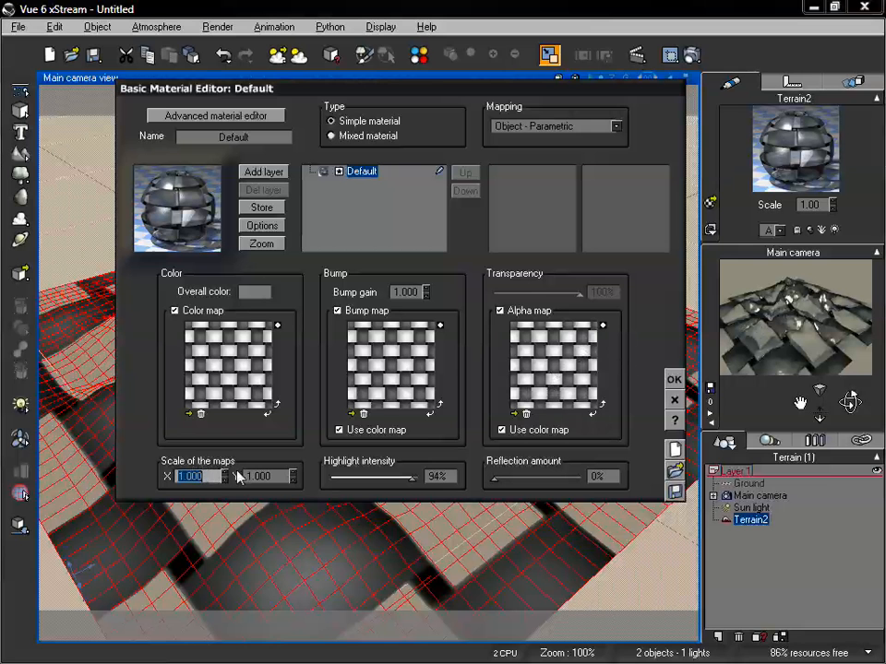
{"action": "type", "text": "5"}
{"action": "key", "text": "Tab"}
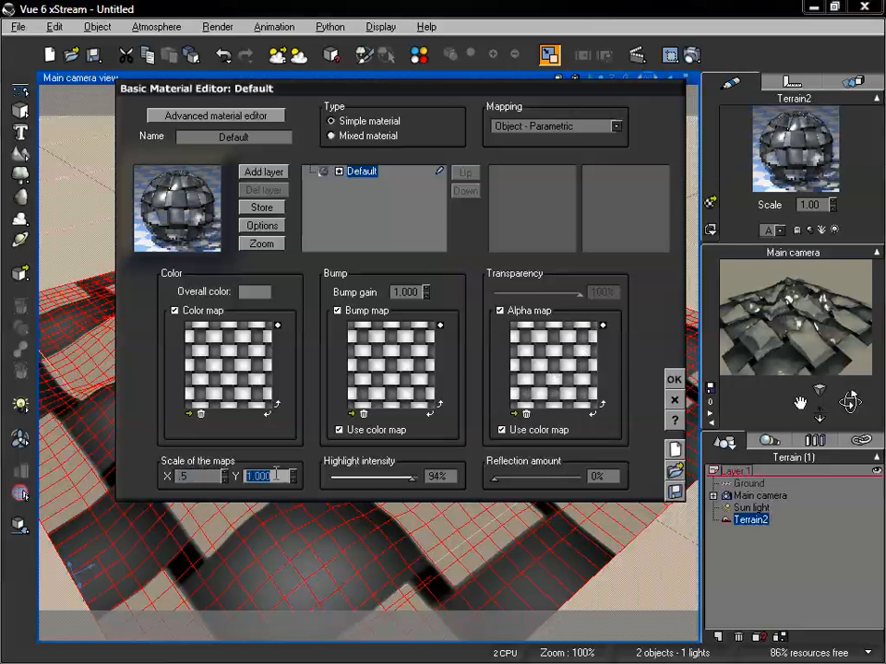
{"action": "type", "text": ".5"}
{"action": "key", "text": "Return"}
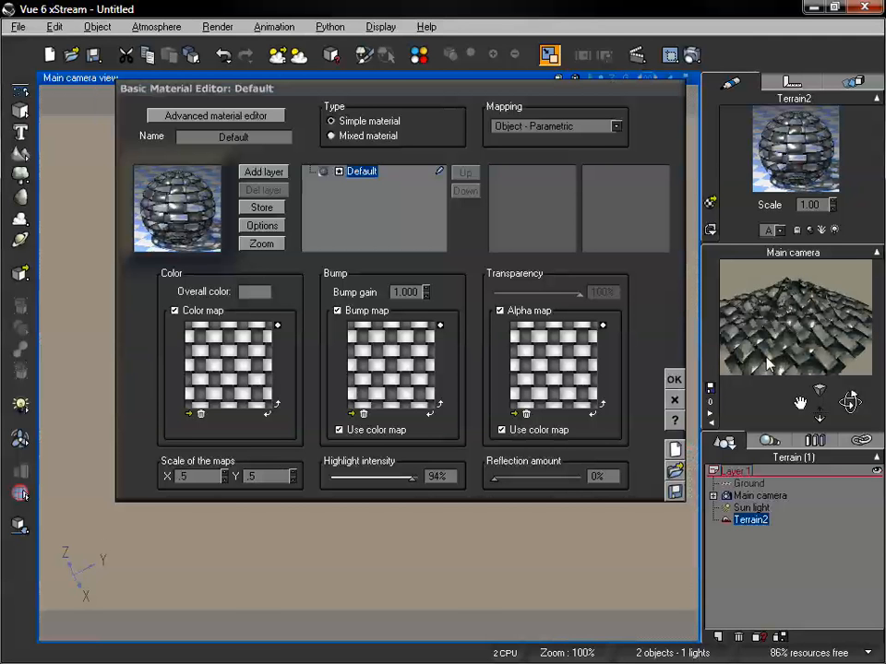
- Look through the mapping modes available for the material without choosing a different one
{"action": "left_click", "coordinate": [617, 128]}
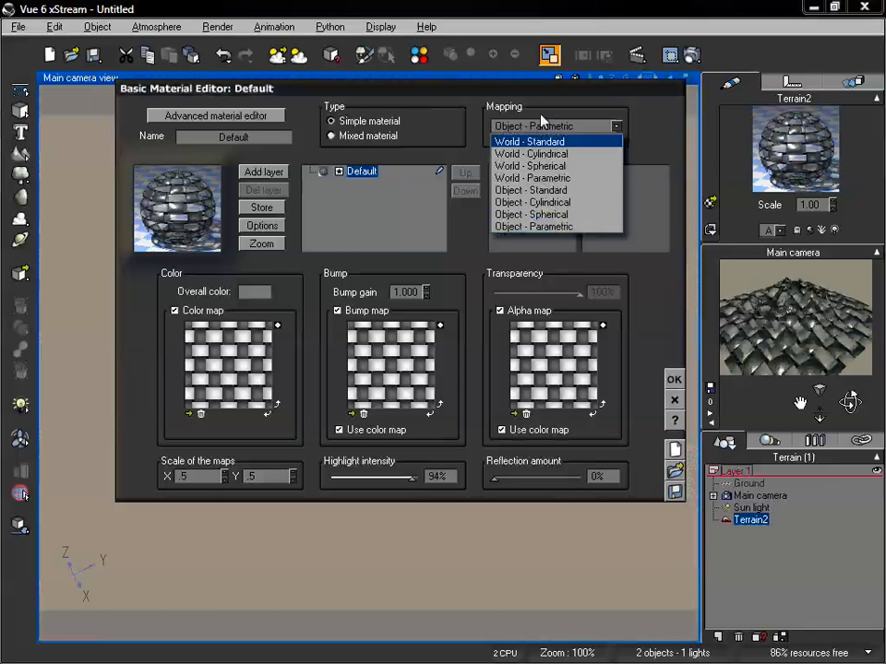
{"action": "left_click", "coordinate": [646, 137]}
{"action": "left_click_drag", "start_coordinate": [560, 91], "coordinate": [572, 96]}
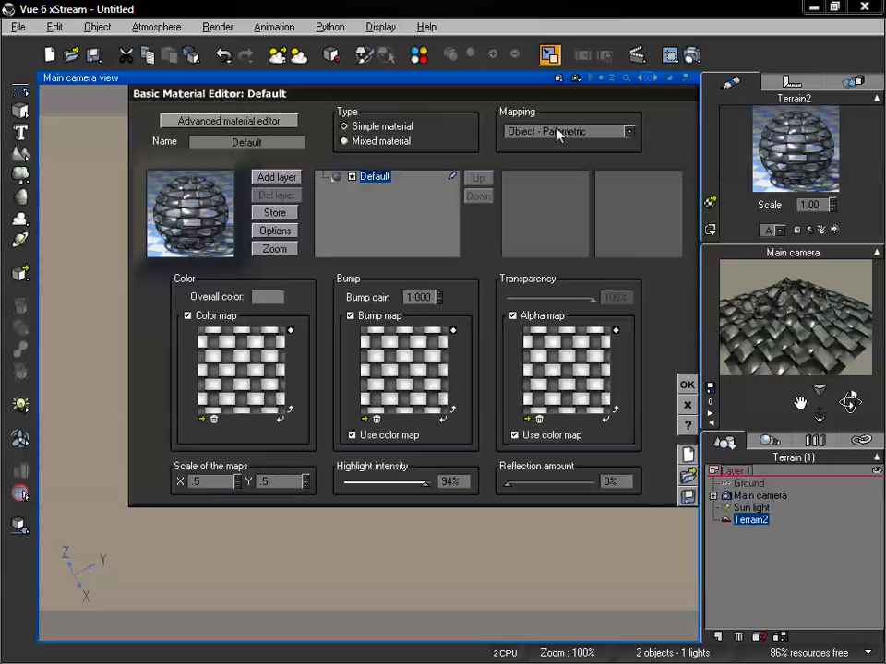
{"action": "left_click_drag", "start_coordinate": [591, 102], "coordinate": [569, 106]}
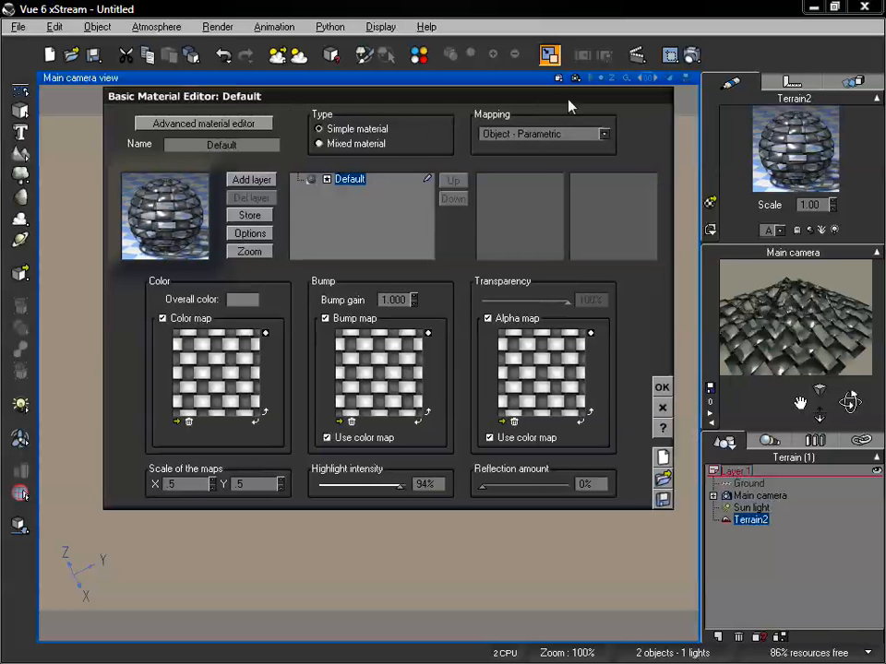
- Change the material type to Mixed material and examine the settings of its two component materials
{"action": "left_click", "coordinate": [322, 145]}
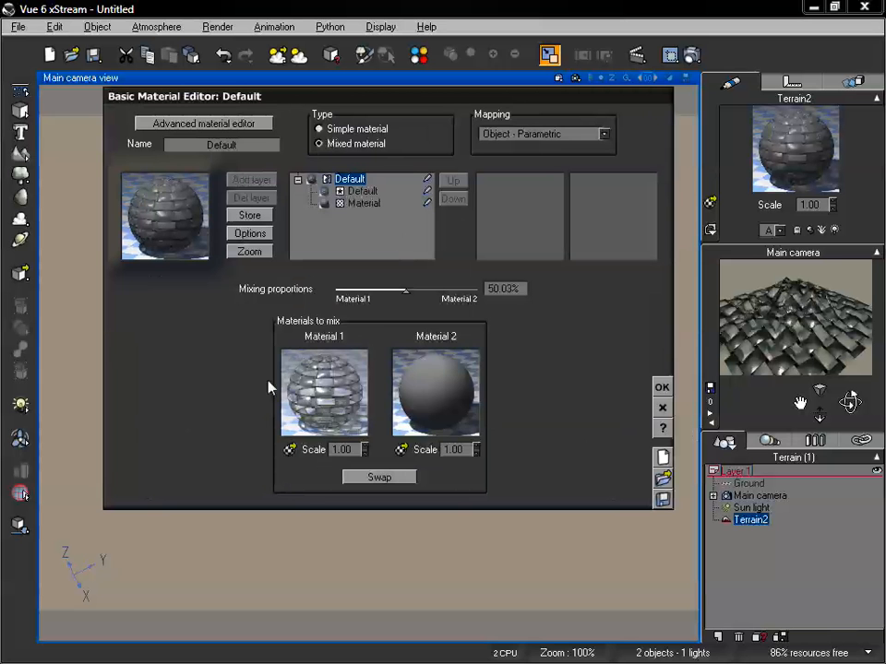
{"action": "left_click", "coordinate": [359, 191]}
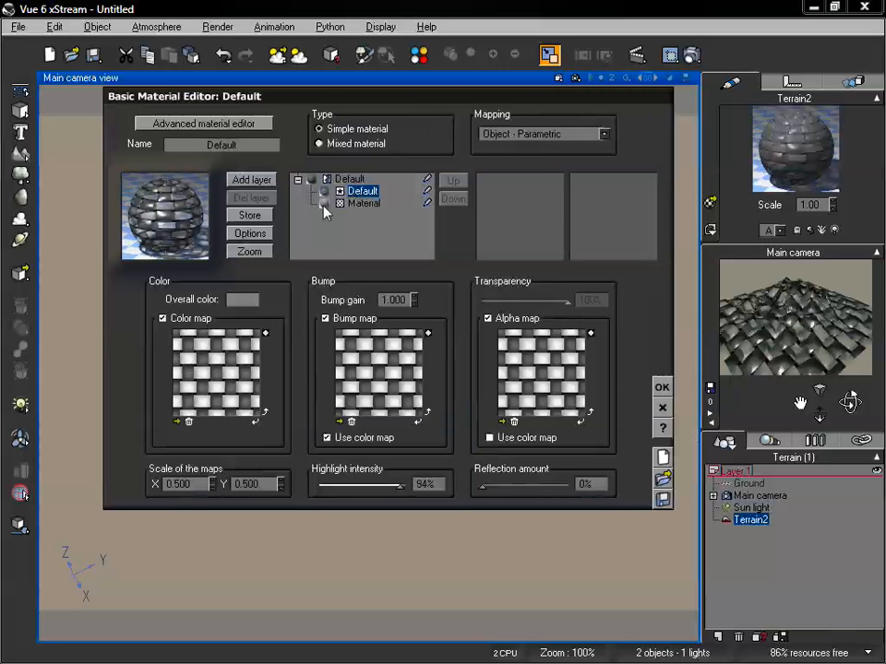
{"action": "left_click", "coordinate": [364, 204]}
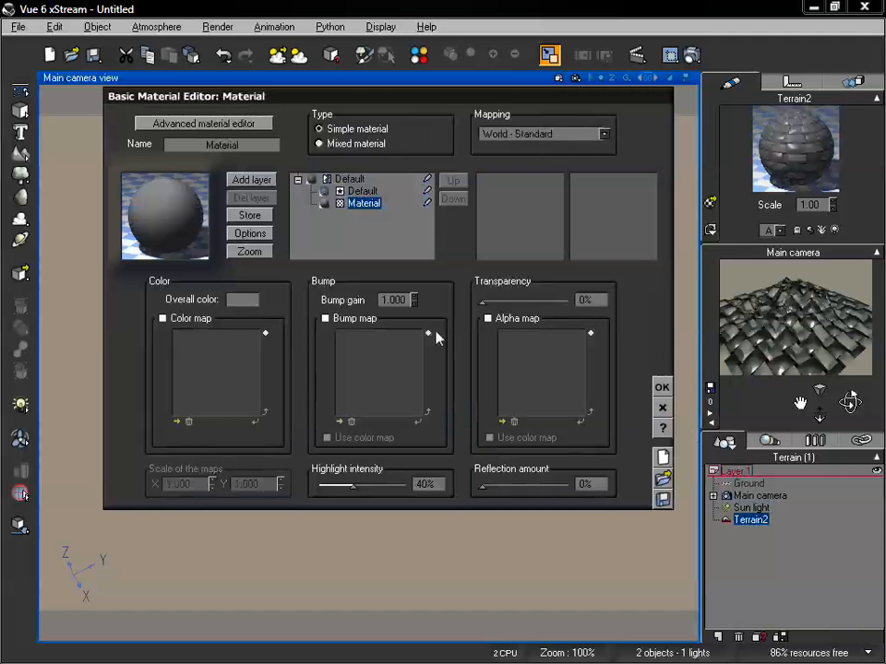
{"action": "left_click", "coordinate": [360, 192]}
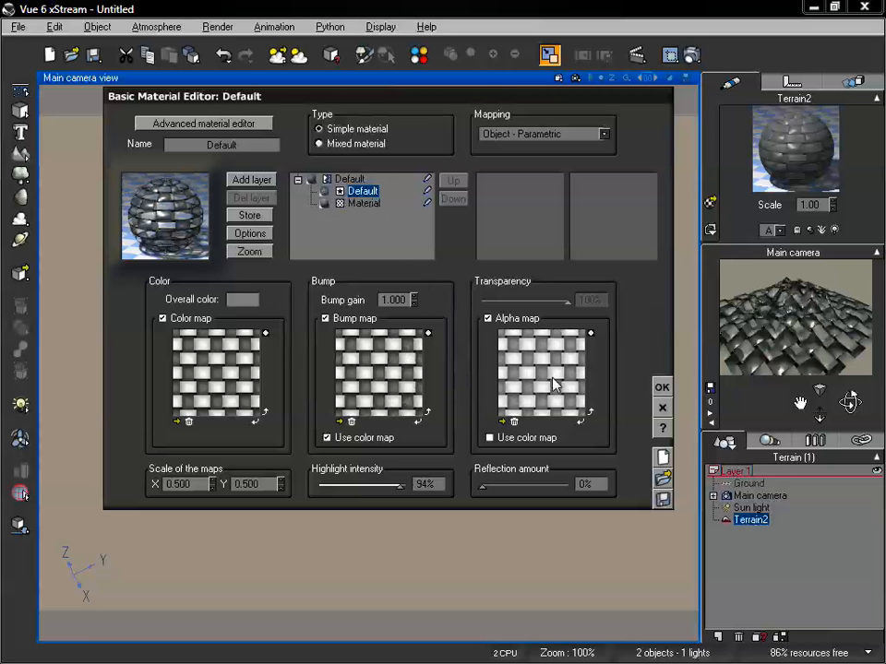
- Discard the material edits and delete the terrain from the scene
{"action": "left_click", "coordinate": [661, 407]}
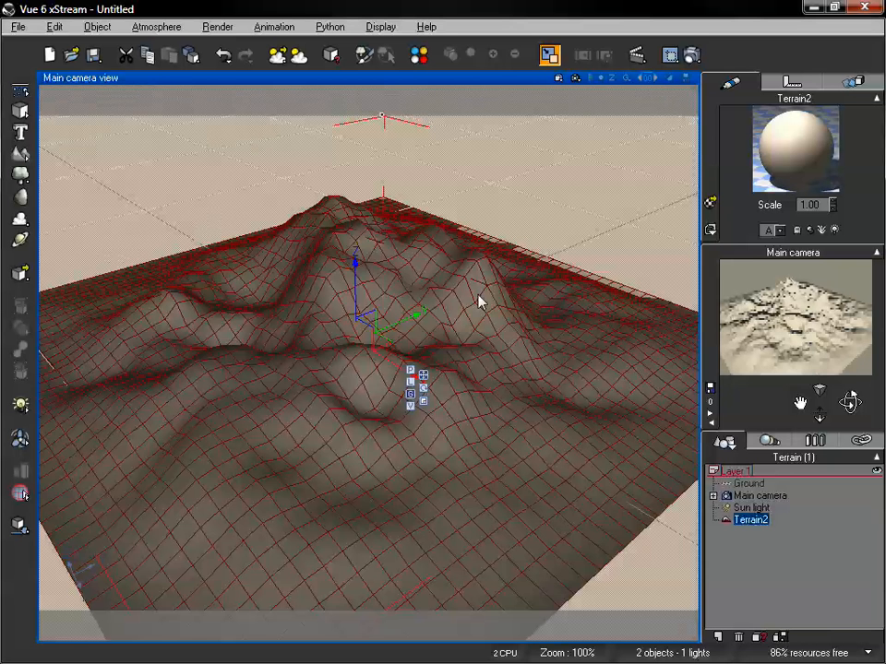
{"action": "key", "text": "Delete"}
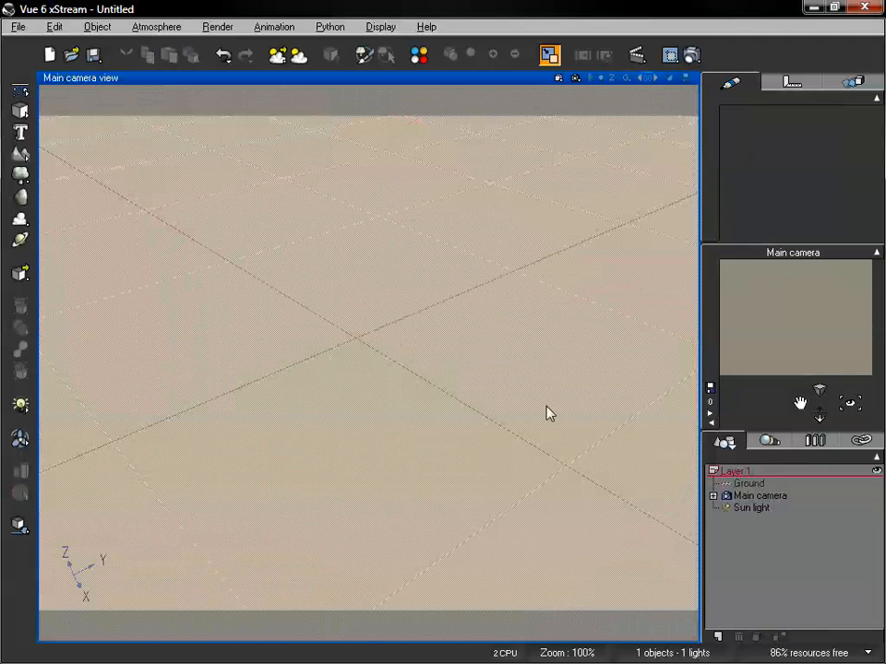
- Add a Plum Tree from the Trees collection to the scene
{"action": "left_click", "coordinate": [20, 176]}
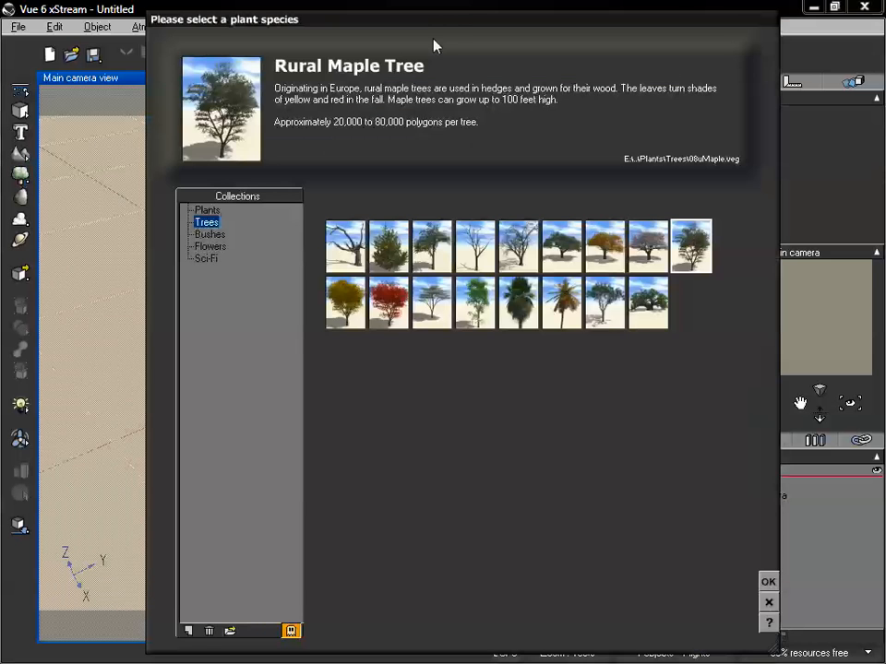
{"action": "left_click_drag", "start_coordinate": [449, 19], "coordinate": [437, 10]}
{"action": "left_click", "coordinate": [417, 251]}
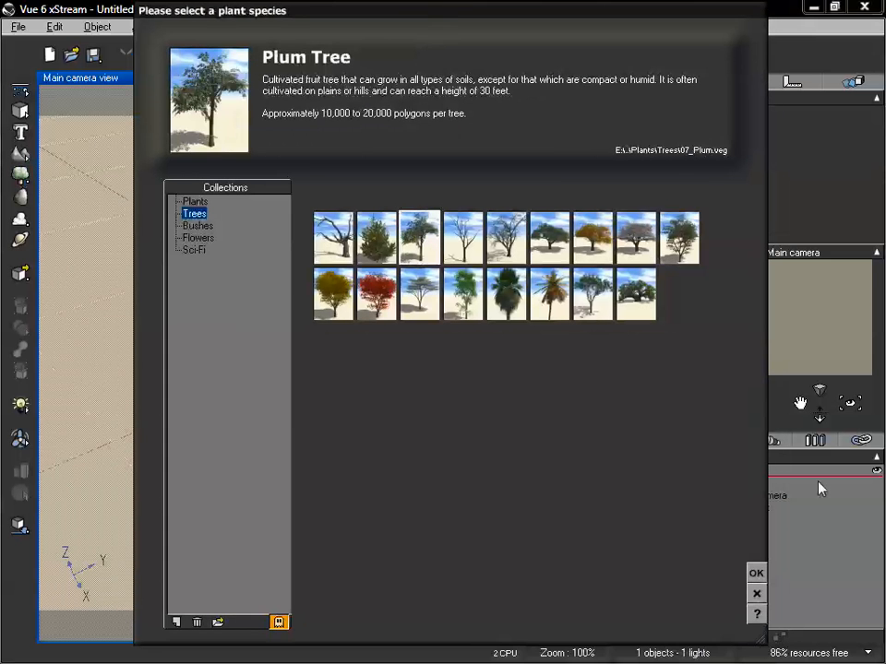
{"action": "left_click", "coordinate": [756, 573]}
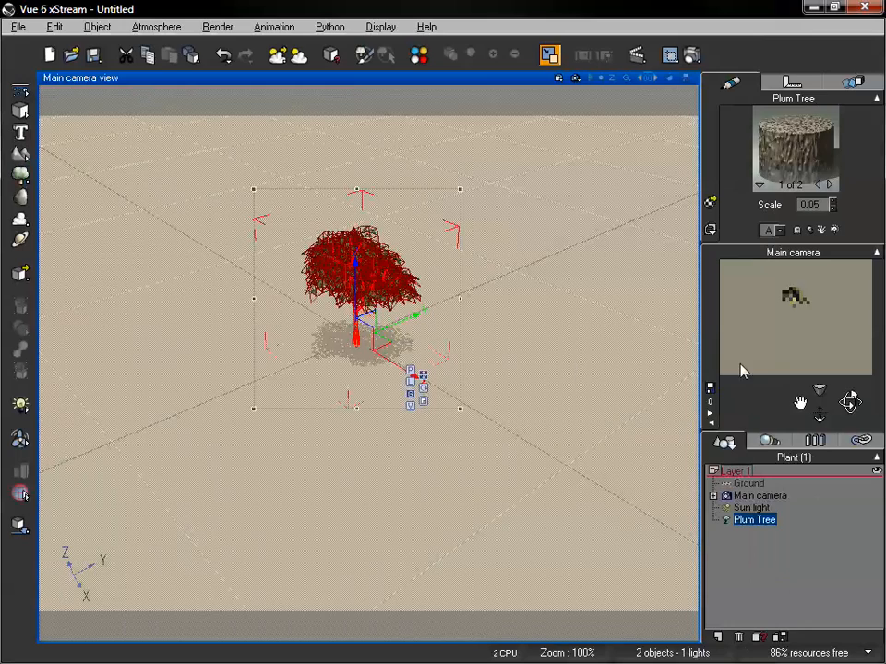
{"action": "left_click_drag", "start_coordinate": [800, 404], "coordinate": [800, 403]}
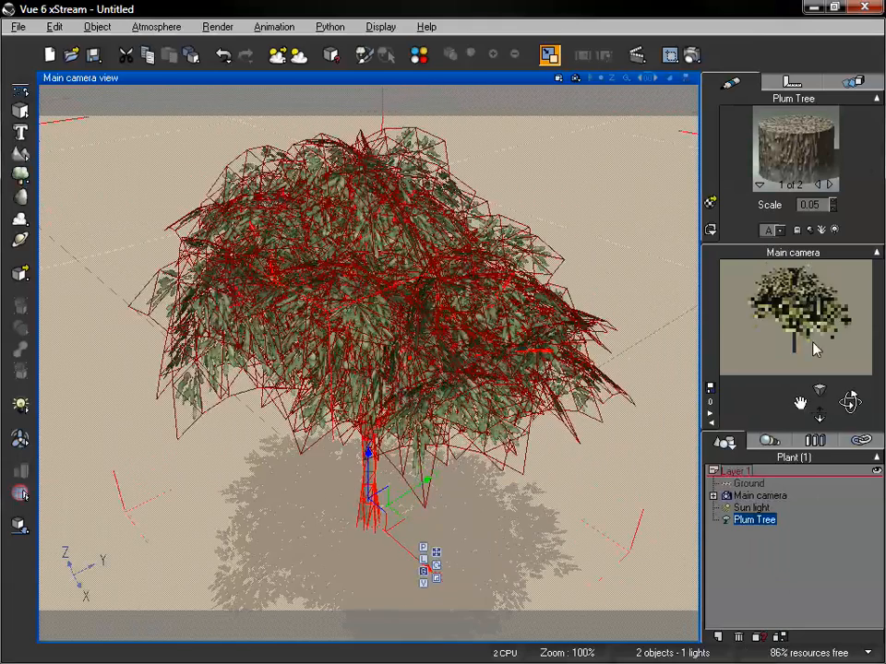
- Examine the plum tree's trunk and leaf materials and the material commands available for each
{"action": "left_click", "coordinate": [828, 184]}
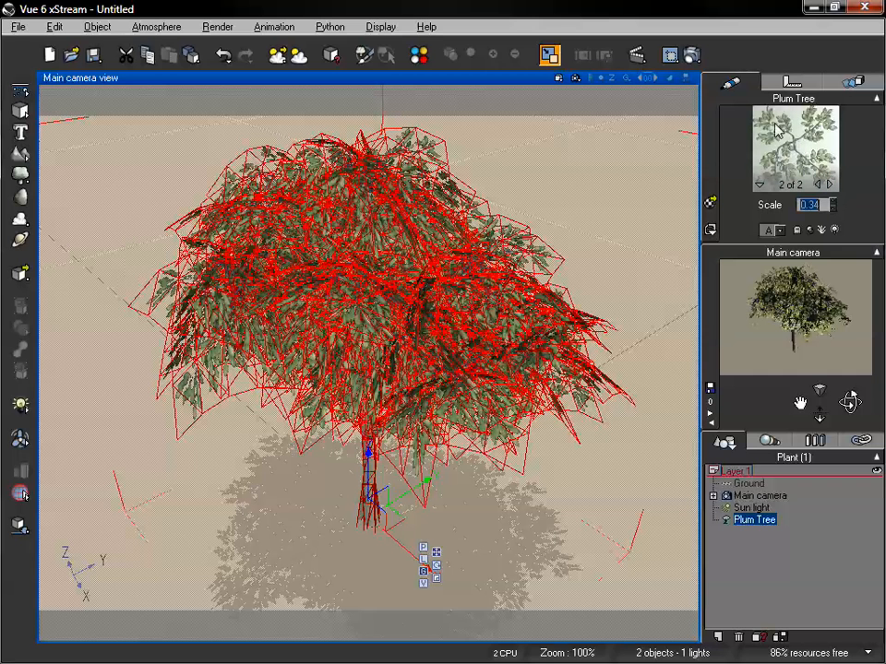
{"action": "left_click", "coordinate": [824, 184]}
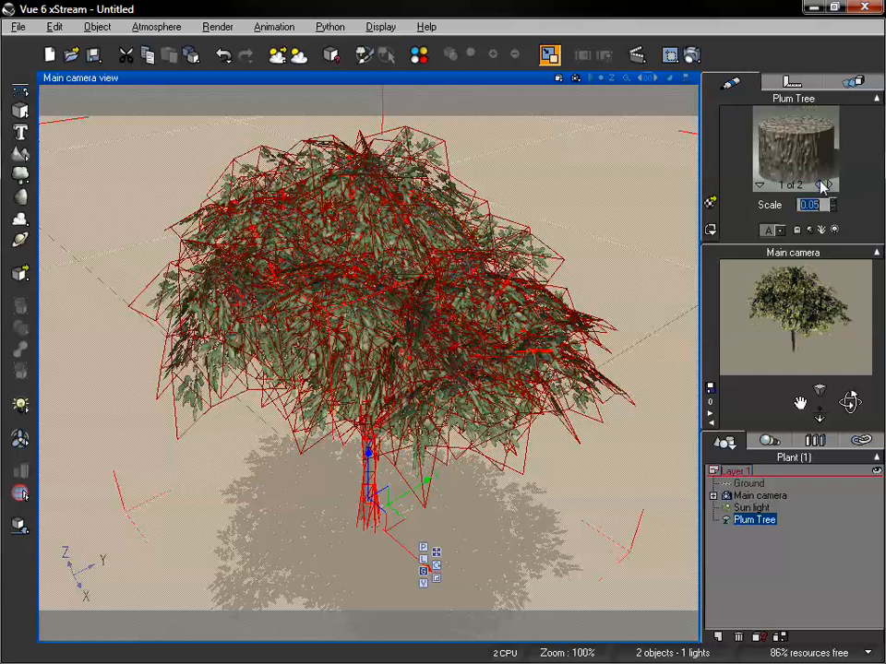
{"action": "left_click", "coordinate": [826, 185]}
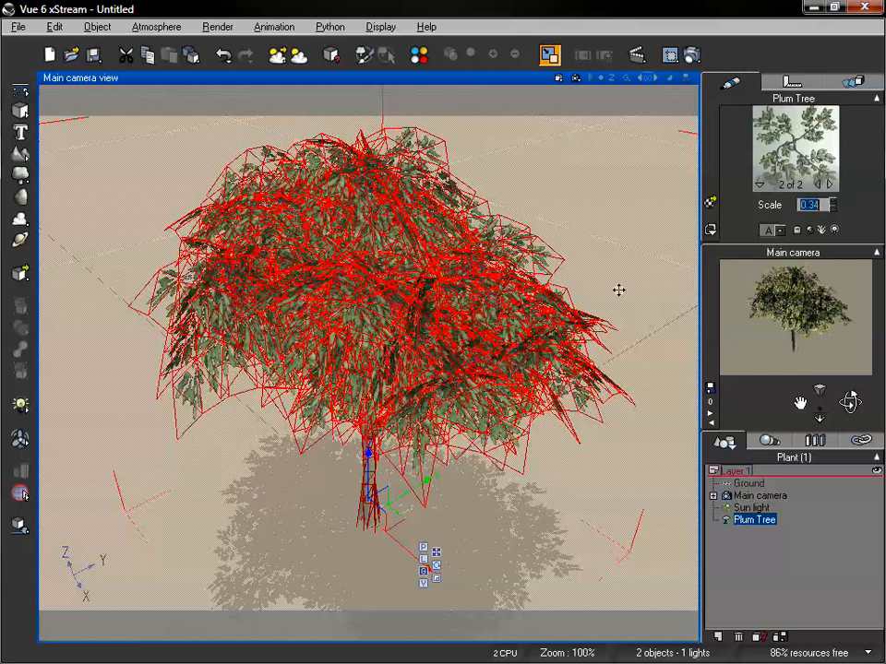
{"action": "right_click", "coordinate": [786, 138]}
{"action": "mouse_move", "coordinate": [669, 146]}
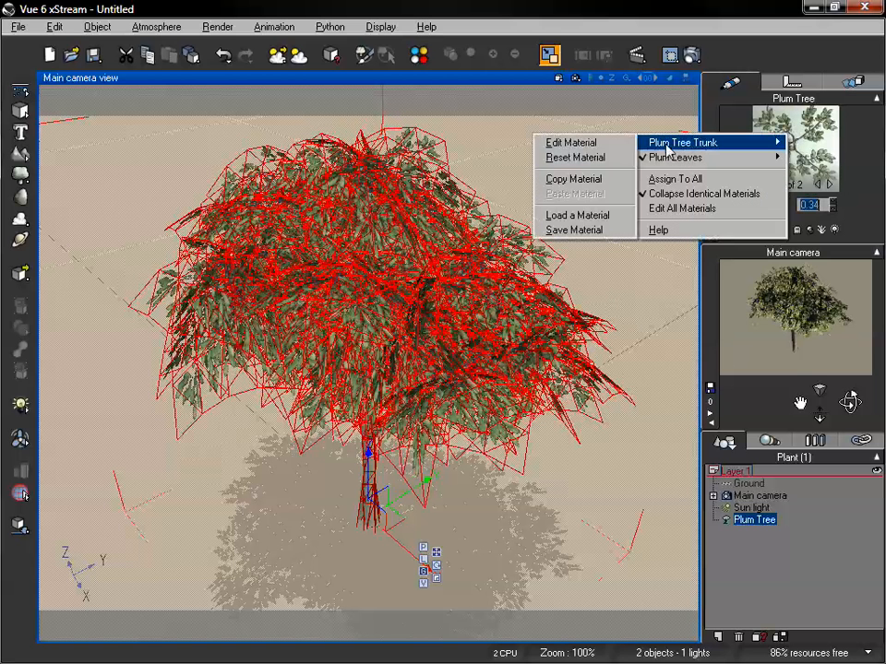
{"action": "mouse_move", "coordinate": [694, 163]}
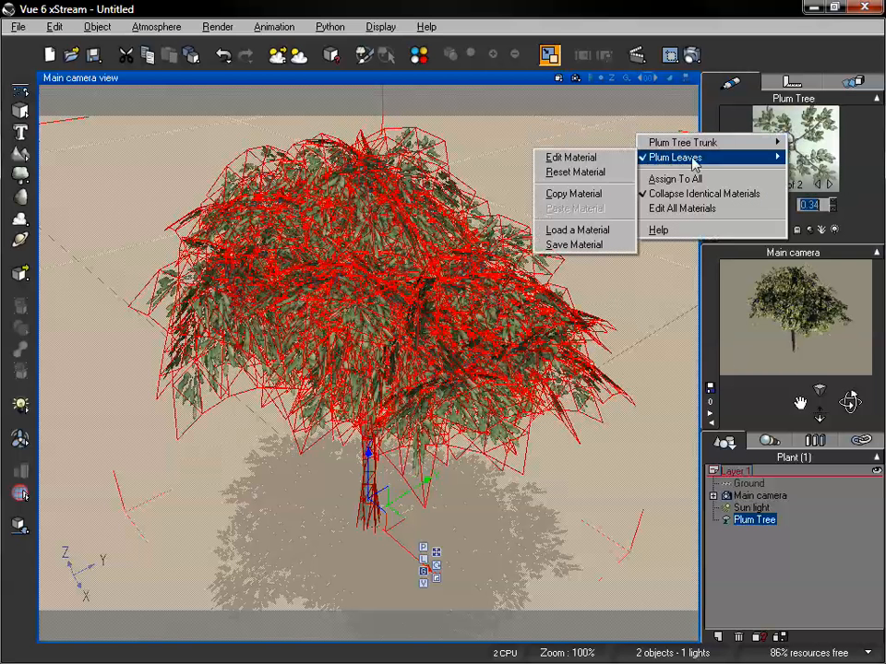
- Examine the Plum Leaves material in the basic and advanced material editors, leaving its settings as they are
{"action": "left_click", "coordinate": [803, 166]}
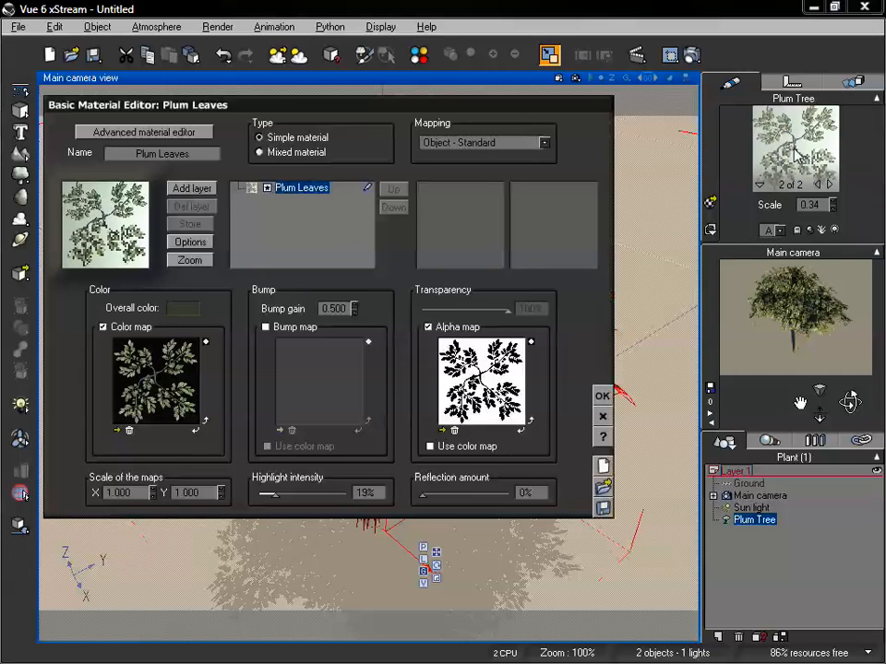
{"action": "left_click_drag", "start_coordinate": [387, 109], "coordinate": [459, 96]}
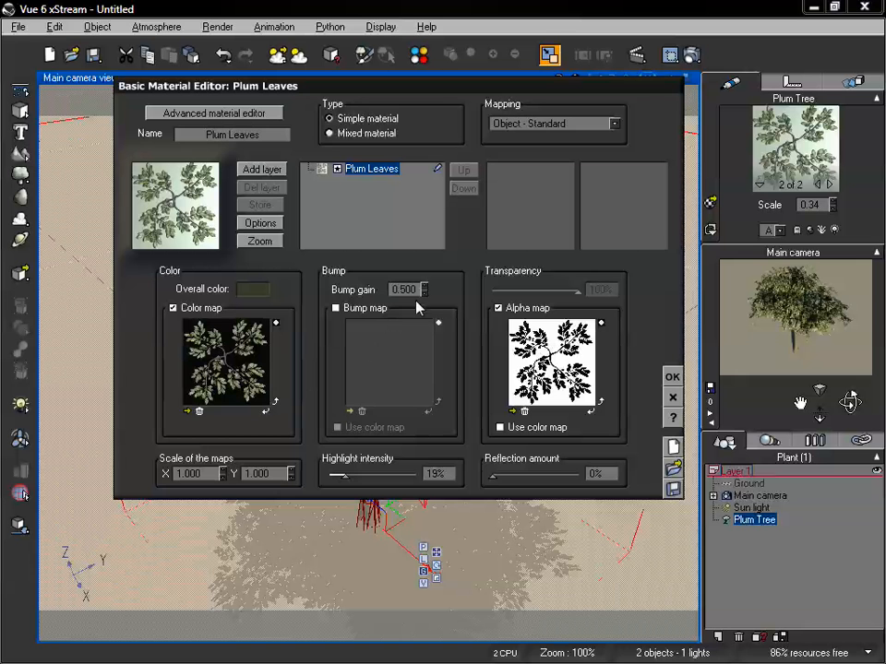
{"action": "left_click", "coordinate": [236, 113]}
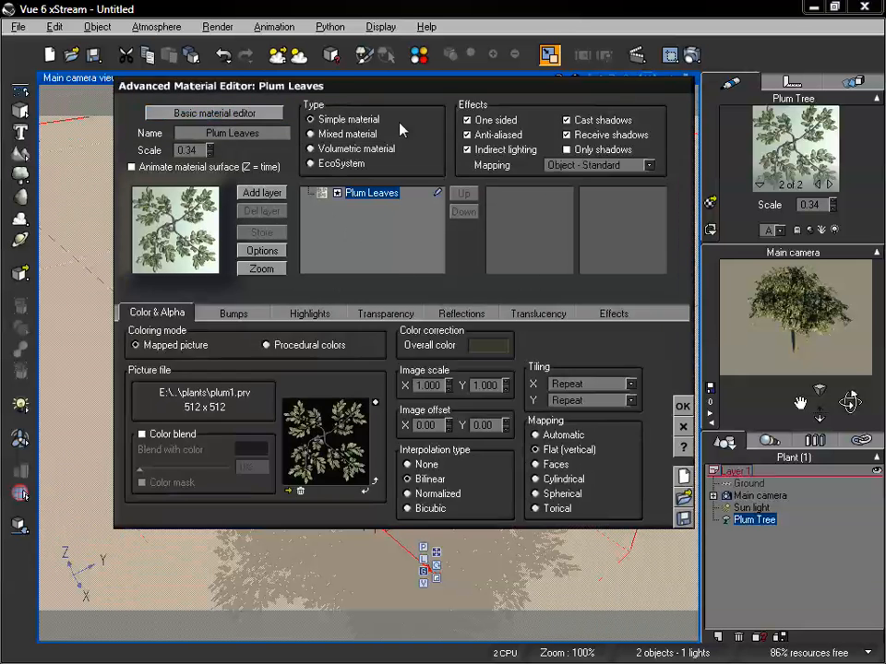
{"action": "left_click_drag", "start_coordinate": [424, 97], "coordinate": [421, 101]}
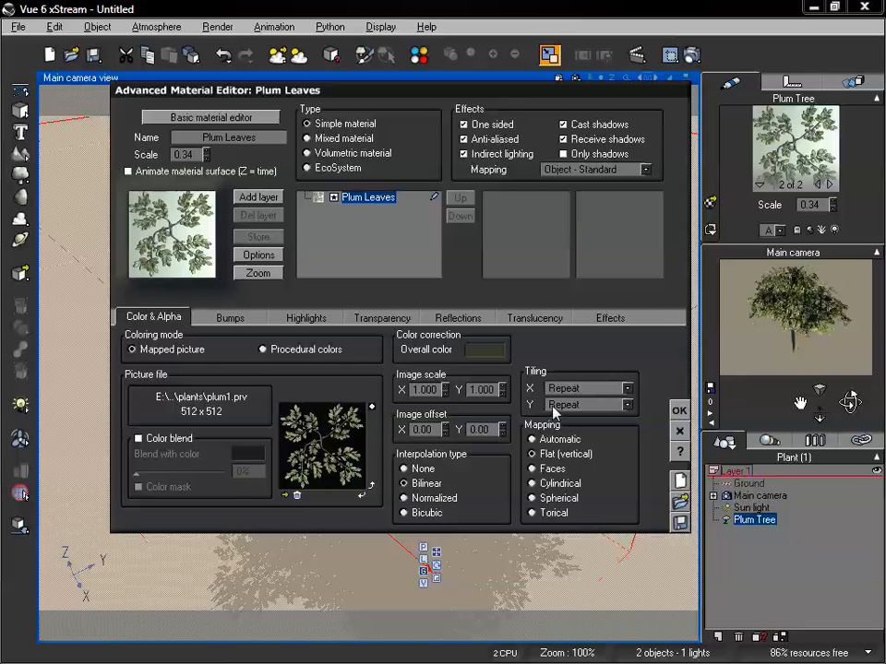
{"action": "left_click", "coordinate": [679, 431]}
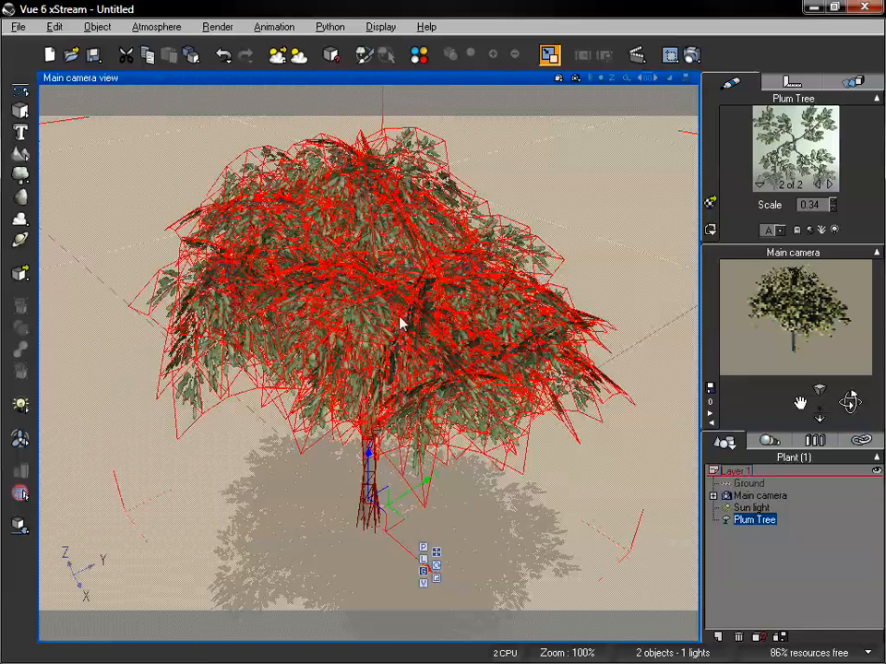
- Delete the plum tree, add a plane to the scene and raise it slightly along the Z axis
{"action": "key", "text": "Delete"}
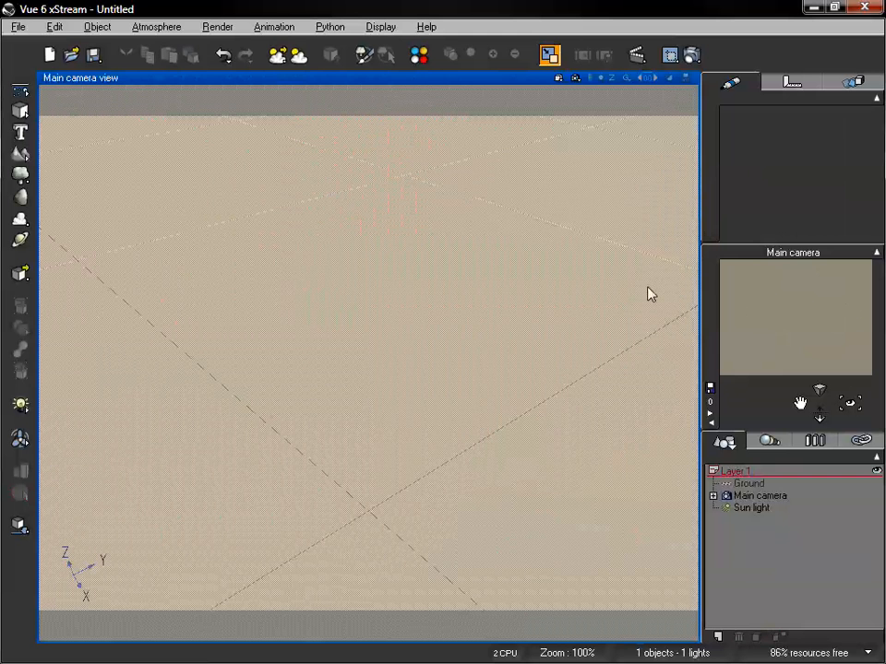
{"action": "left_click_drag", "start_coordinate": [814, 406], "coordinate": [814, 415]}
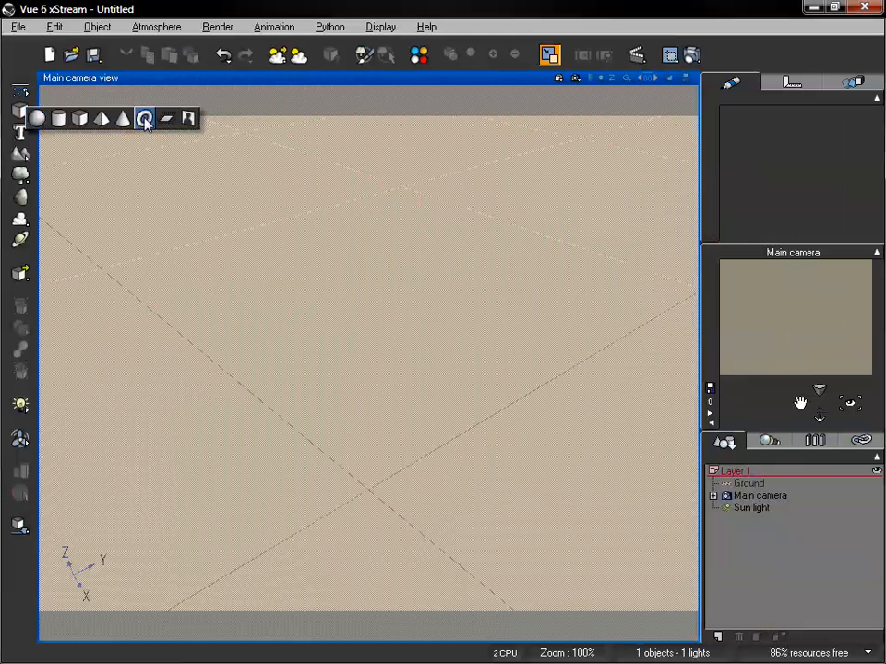
{"action": "left_click", "coordinate": [166, 120]}
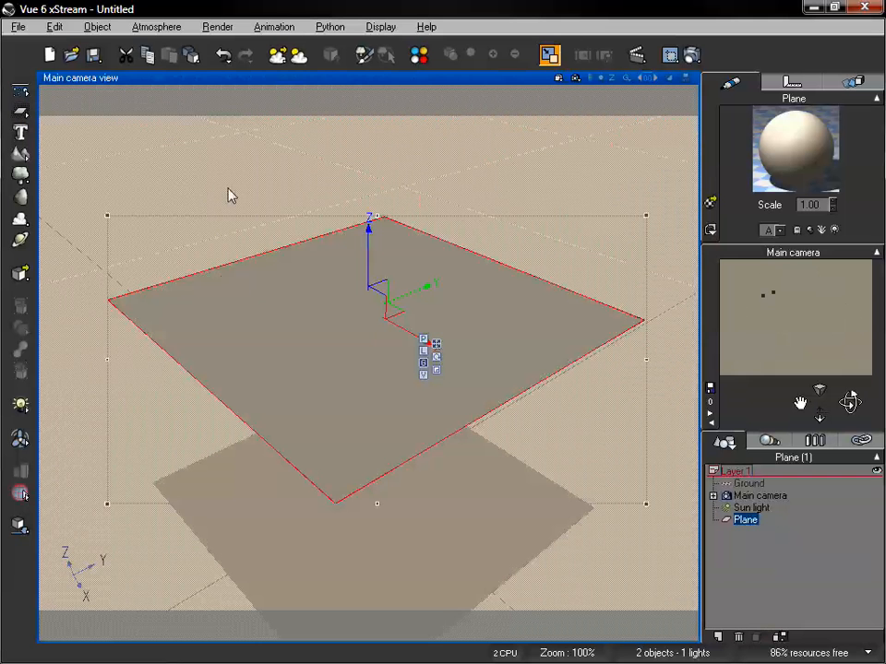
{"action": "left_click_drag", "start_coordinate": [368, 230], "coordinate": [368, 207]}
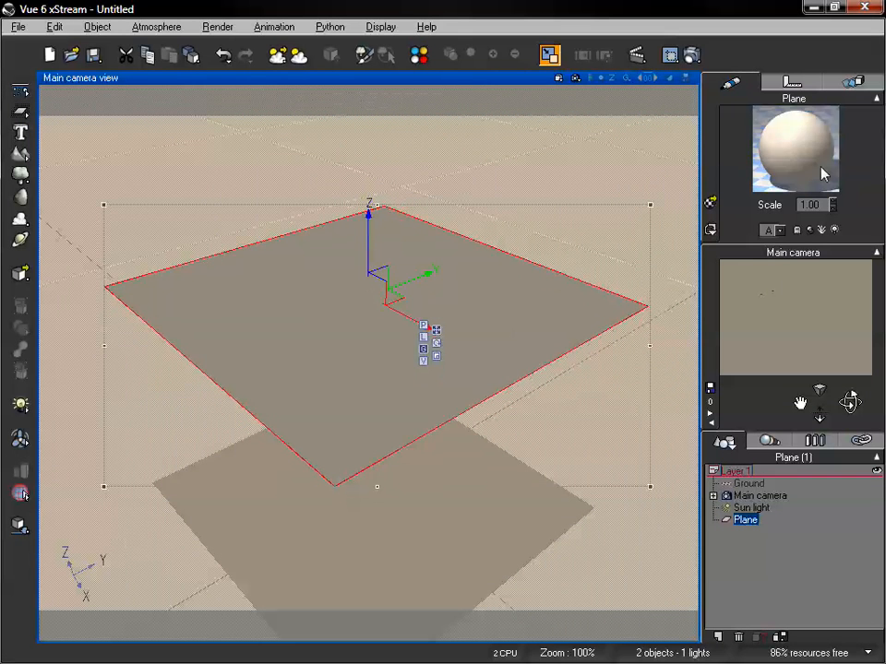
- Assign the Blue plastic material from the Basic collection to the plane
{"action": "left_click", "coordinate": [710, 203]}
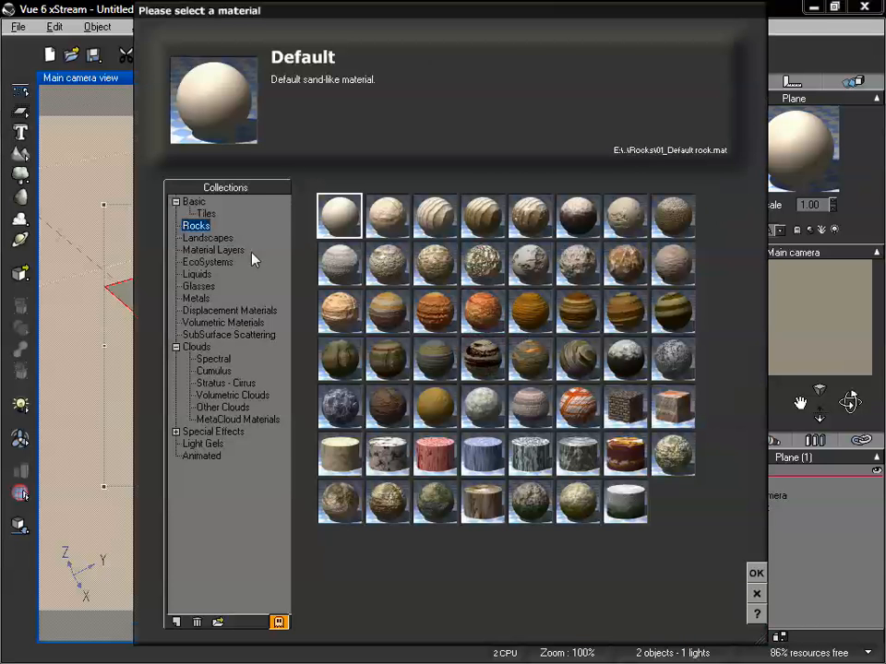
{"action": "left_click", "coordinate": [208, 238]}
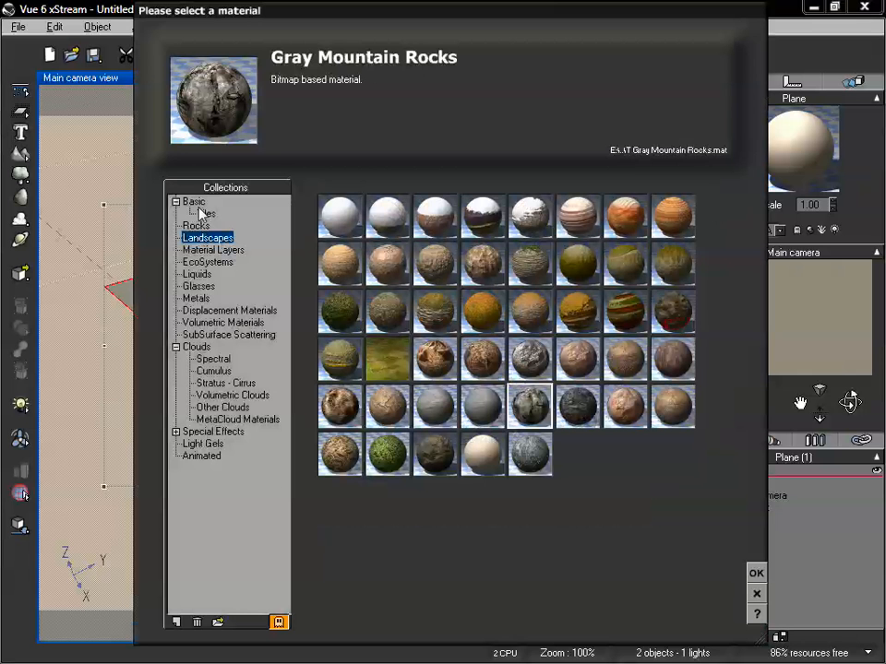
{"action": "left_click", "coordinate": [193, 202]}
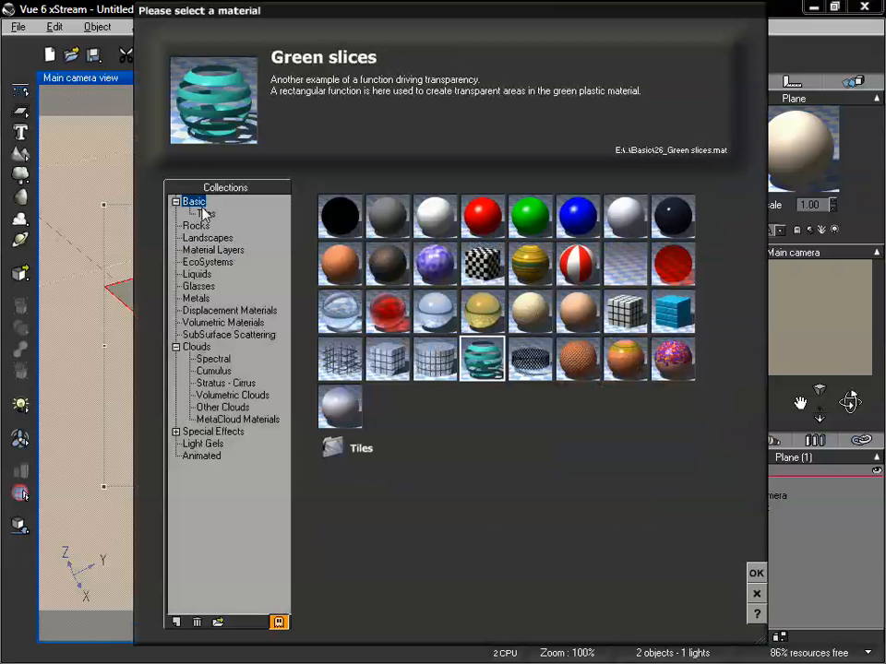
{"action": "left_click", "coordinate": [581, 221]}
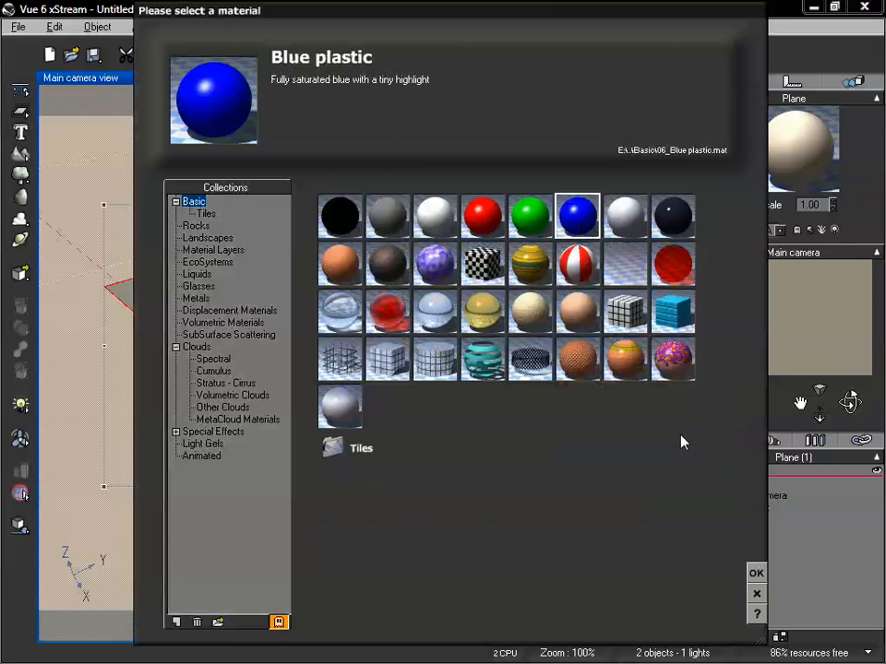
{"action": "left_click", "coordinate": [755, 574]}
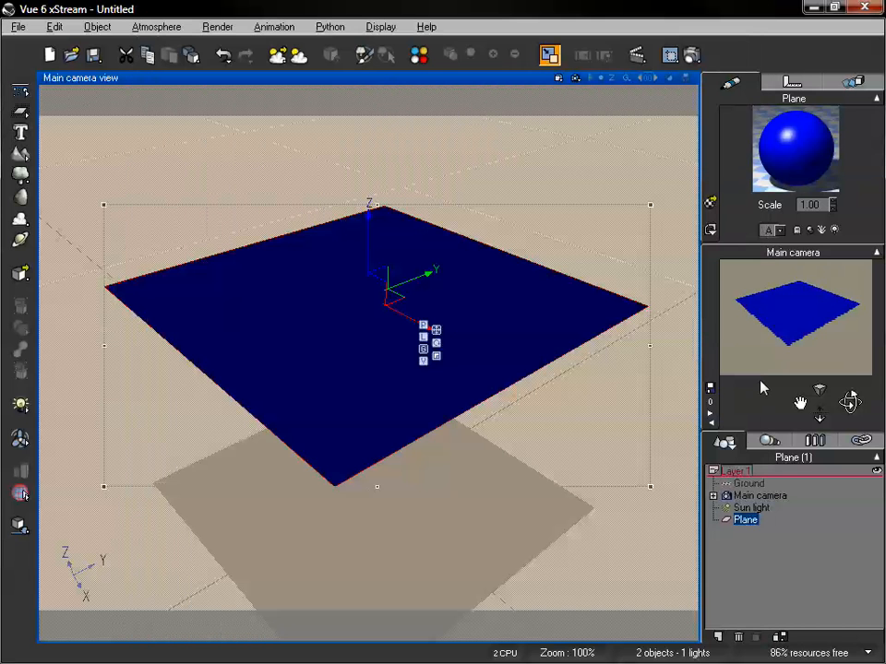
- Turn on the One sided effect in the plane's Blue plastic material, check the plane from different angles and accept the material
{"action": "left_click_drag", "start_coordinate": [850, 402], "coordinate": [820, 412]}
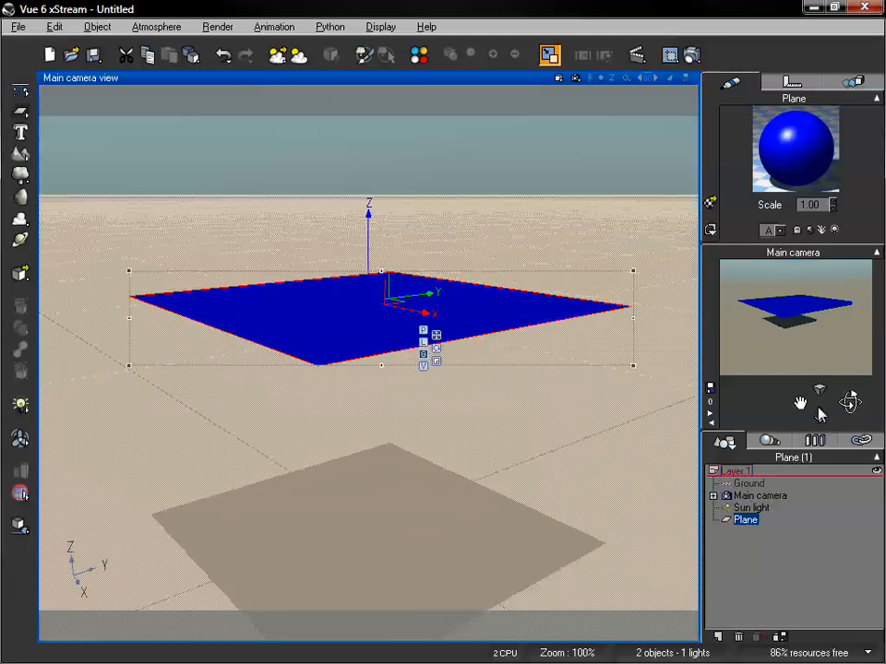
{"action": "double_click", "coordinate": [783, 145]}
{"action": "left_click_drag", "start_coordinate": [540, 90], "coordinate": [507, 86]}
{"action": "left_click", "coordinate": [434, 113]}
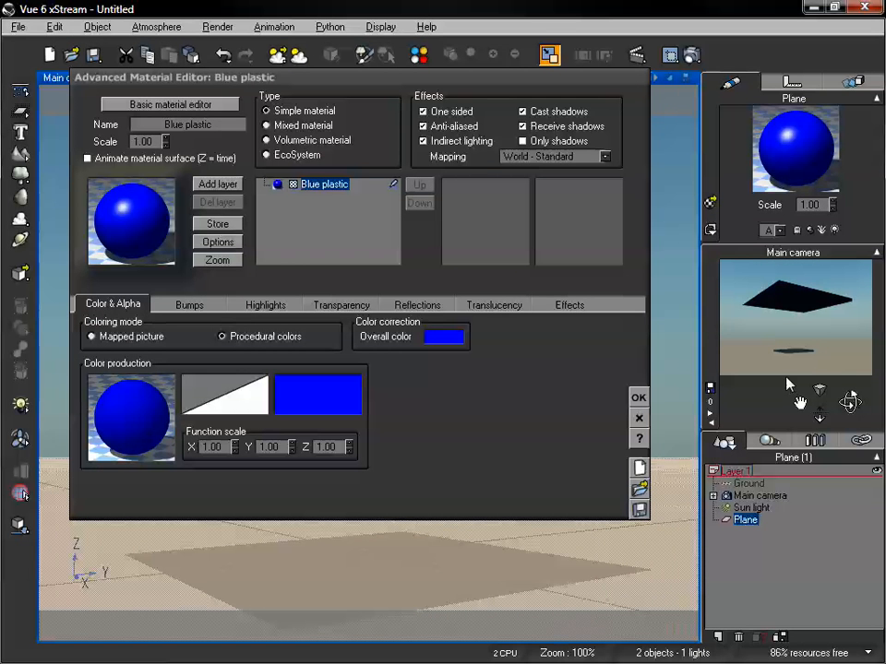
{"action": "mouse_move", "coordinate": [844, 402]}
{"action": "left_mouse_down"}
{"action": "mouse_move", "coordinate": [851, 399]}
{"action": "mouse_move", "coordinate": [841, 389]}
{"action": "left_mouse_up"}
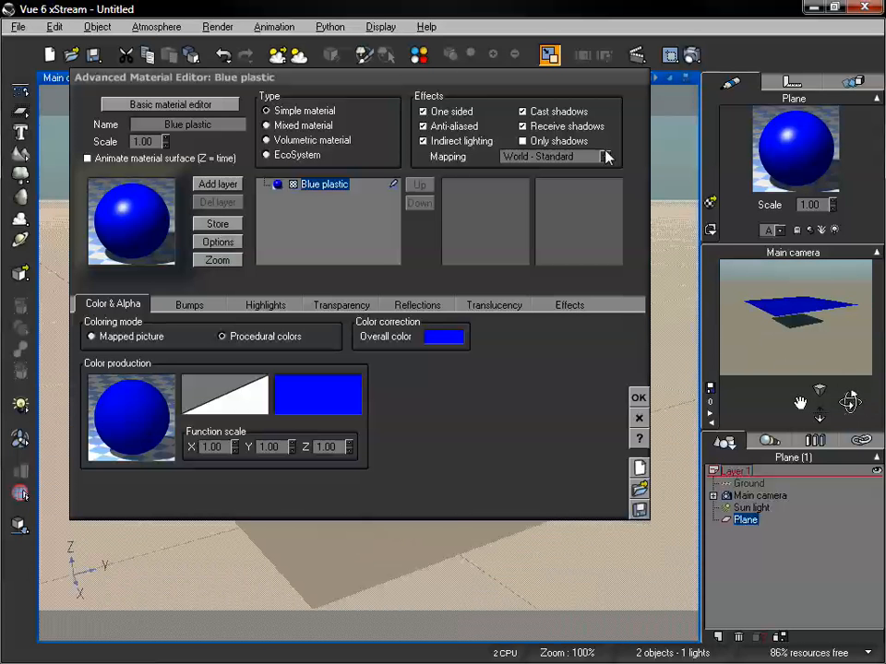
{"action": "left_click_drag", "start_coordinate": [472, 76], "coordinate": [481, 126]}
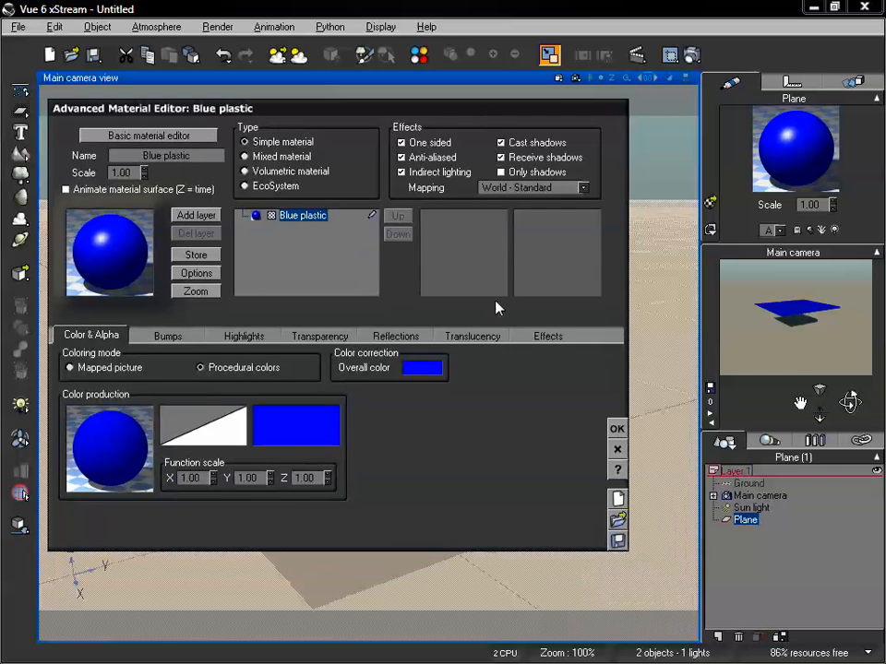
{"action": "left_click", "coordinate": [614, 429]}
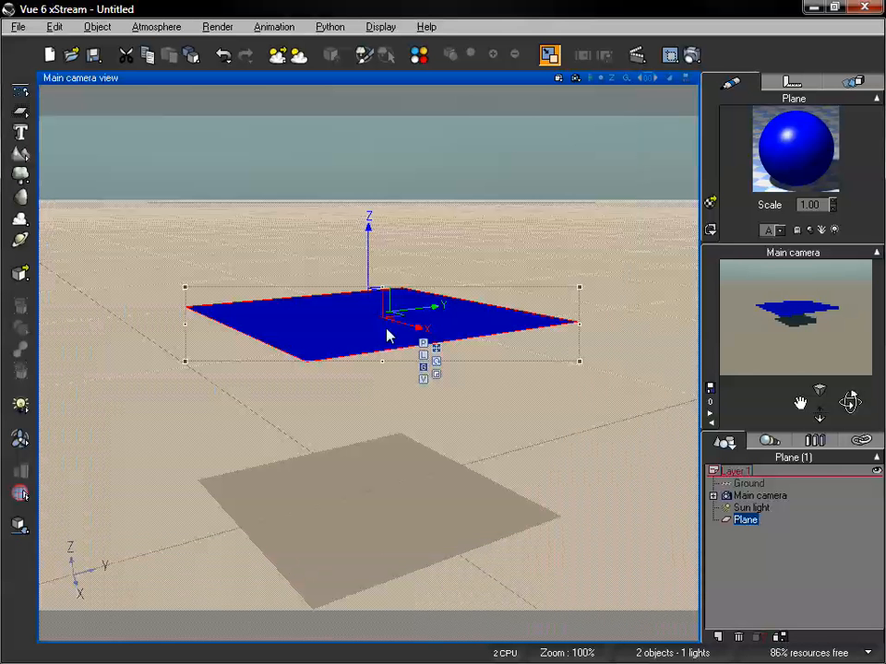
- Add a sphere to the scene and move it along the ground to stand beside the plane
{"action": "left_click_drag", "start_coordinate": [801, 404], "coordinate": [801, 403]}
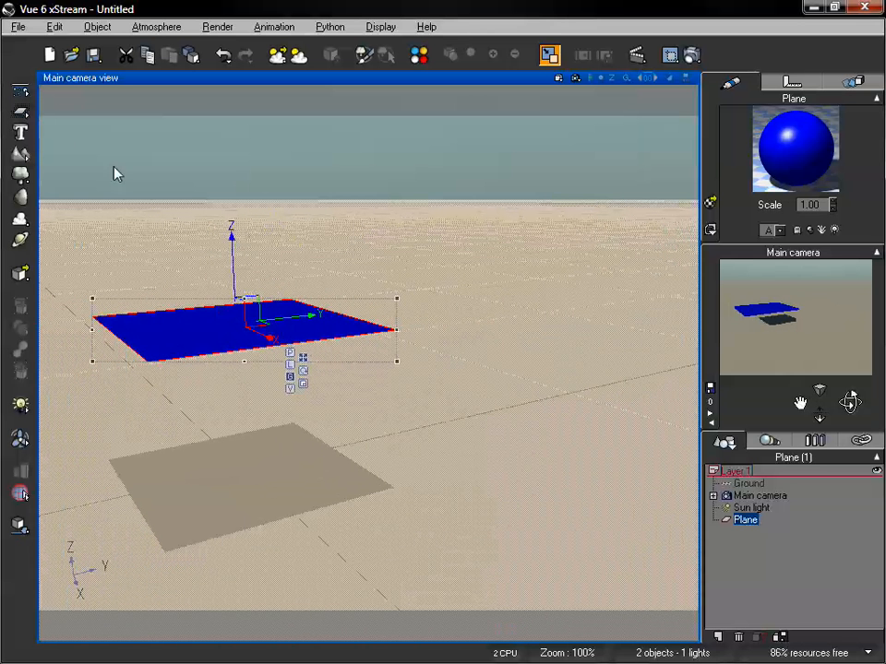
{"action": "left_click_drag", "start_coordinate": [24, 114], "coordinate": [36, 119]}
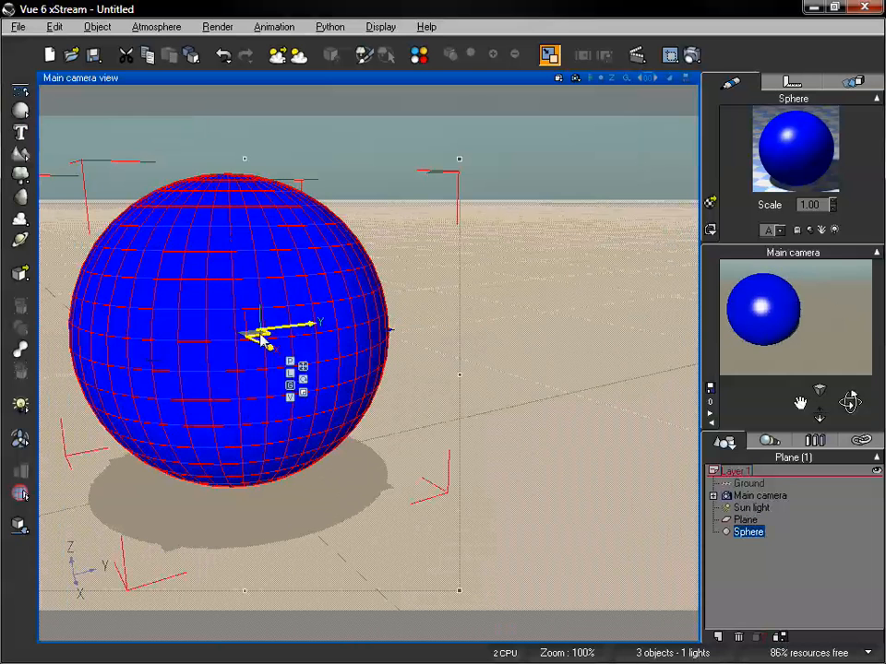
{"action": "left_click_drag", "start_coordinate": [259, 334], "coordinate": [554, 340]}
{"action": "left_click_drag", "start_coordinate": [800, 401], "coordinate": [799, 403]}
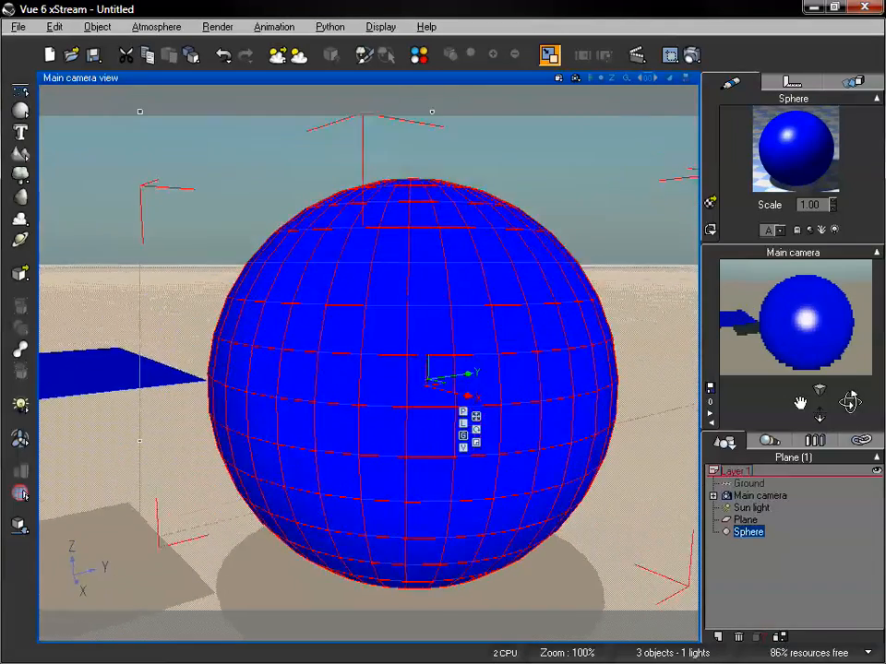
- Turn off One sided in the sphere's Blue plastic material, set its global transparency to 60% and check the sphere from different angles
{"action": "double_click", "coordinate": [805, 136]}
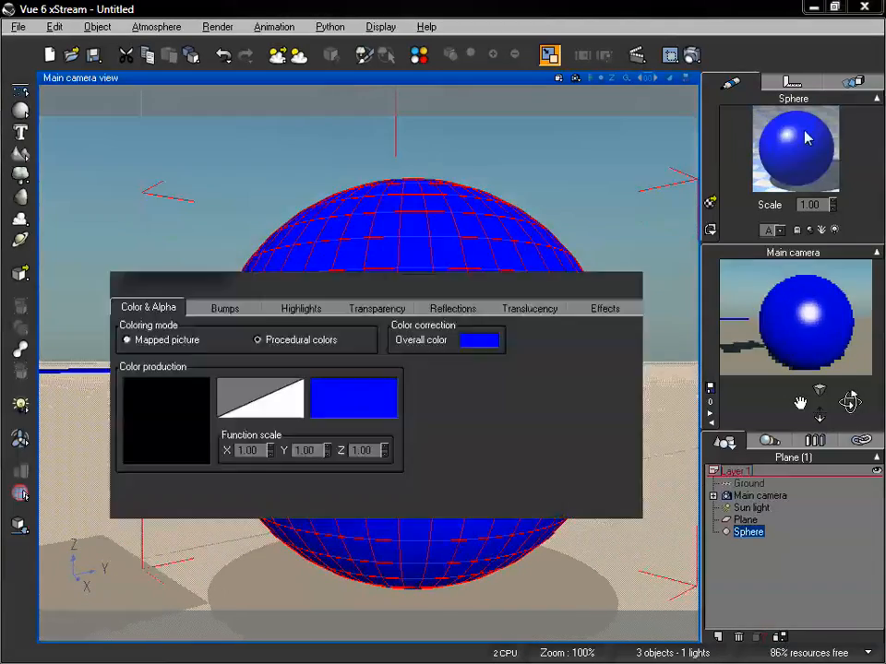
{"action": "left_click_drag", "start_coordinate": [410, 85], "coordinate": [322, 53]}
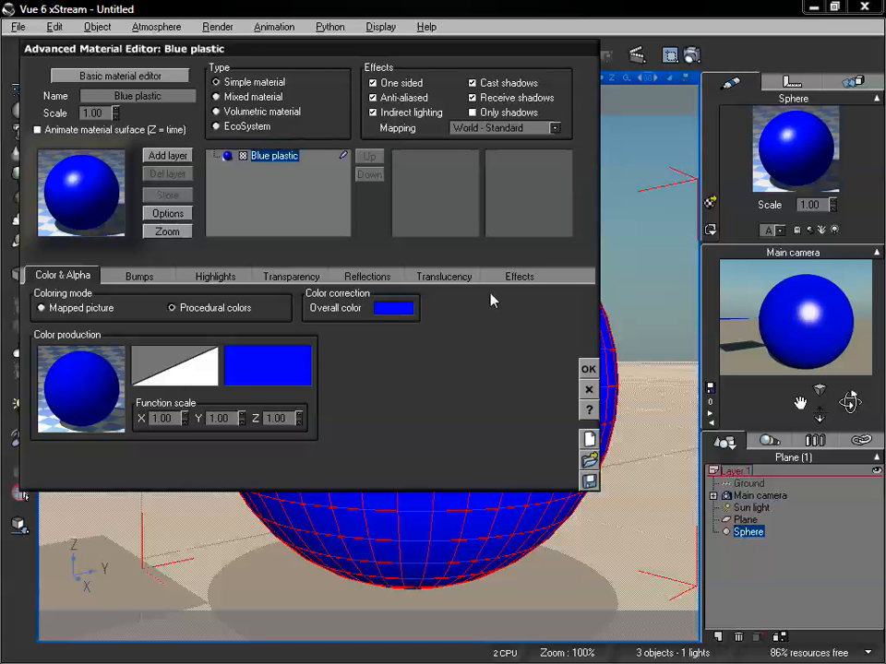
{"action": "left_click", "coordinate": [383, 85]}
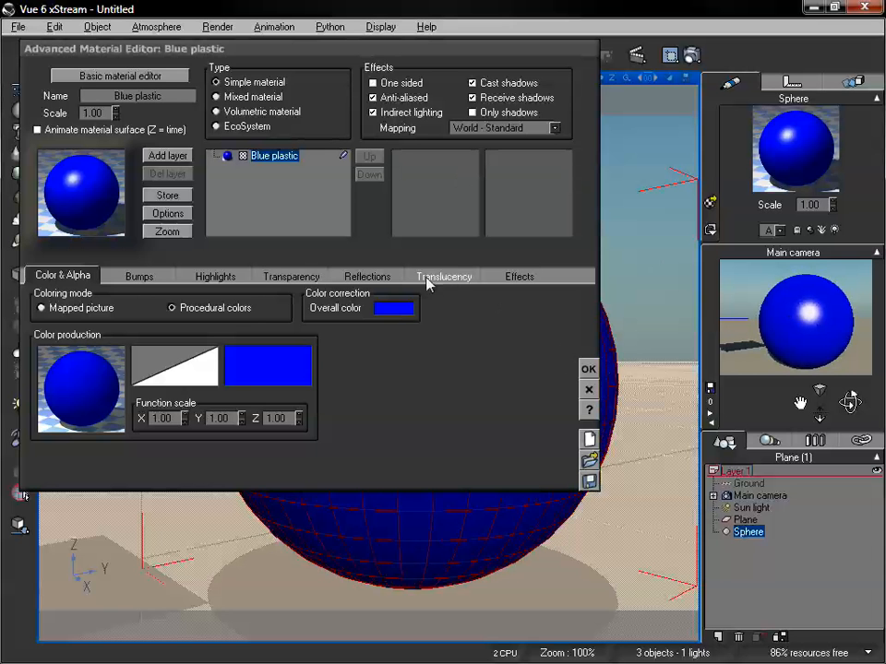
{"action": "left_click", "coordinate": [301, 275]}
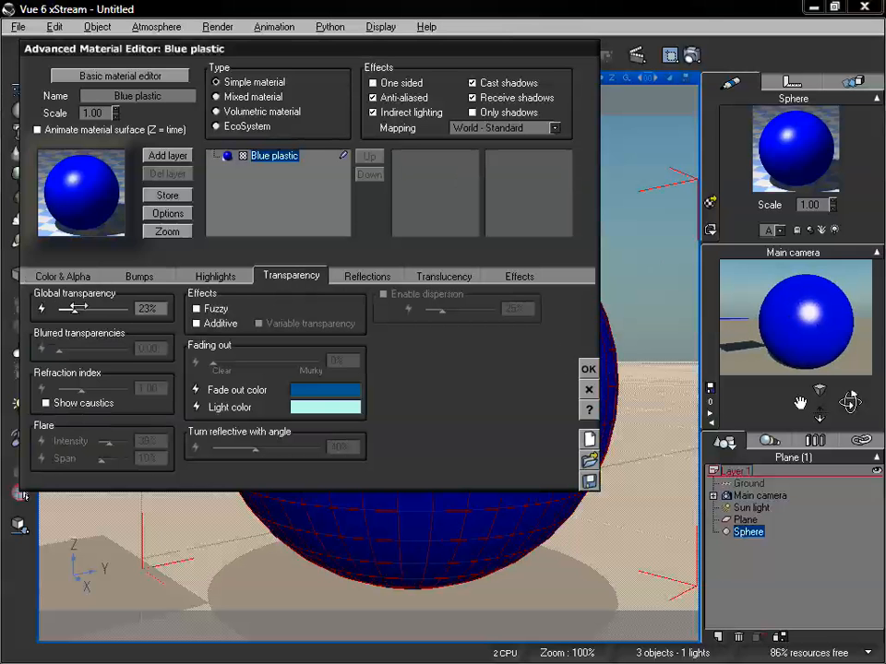
{"action": "left_click_drag", "start_coordinate": [66, 308], "coordinate": [100, 308]}
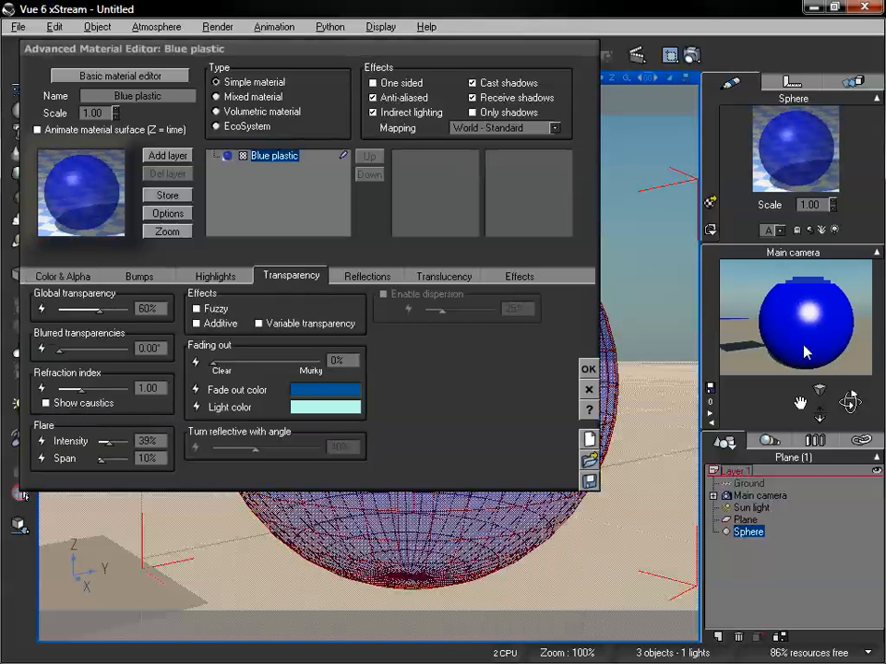
{"action": "left_click_drag", "start_coordinate": [847, 403], "coordinate": [848, 401]}
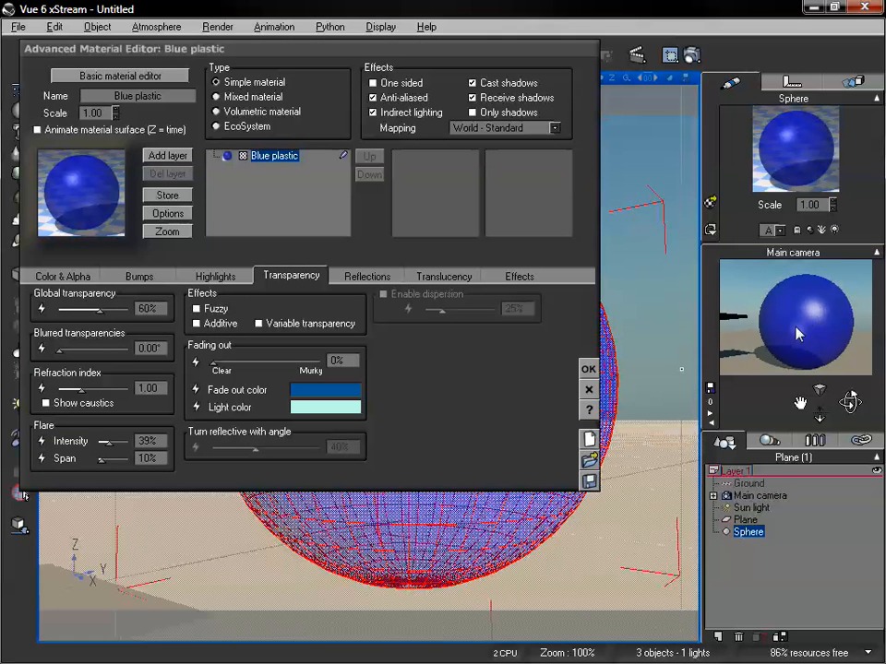
{"action": "left_click_drag", "start_coordinate": [820, 403], "coordinate": [799, 399]}
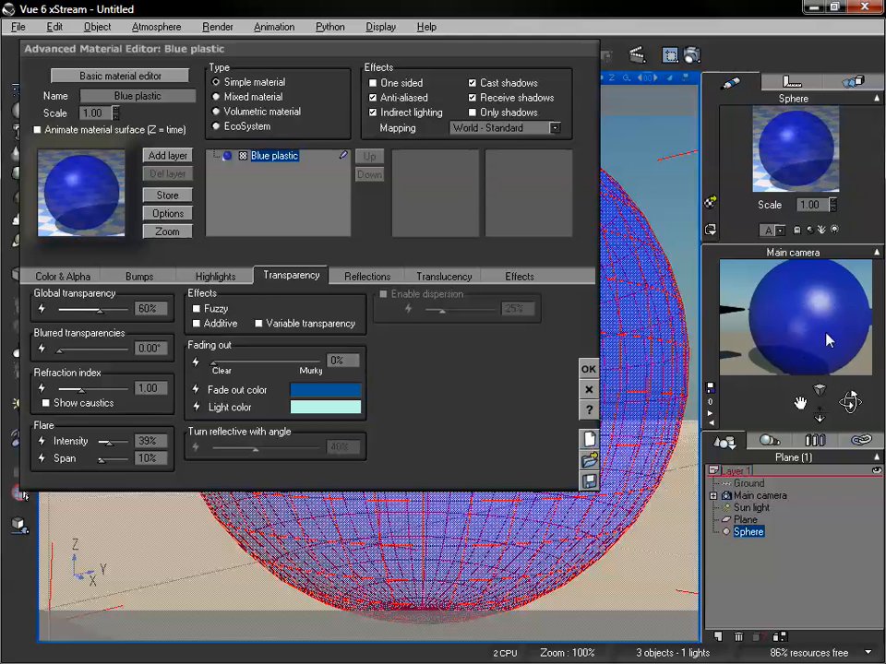
{"action": "left_click_drag", "start_coordinate": [850, 401], "coordinate": [850, 402]}
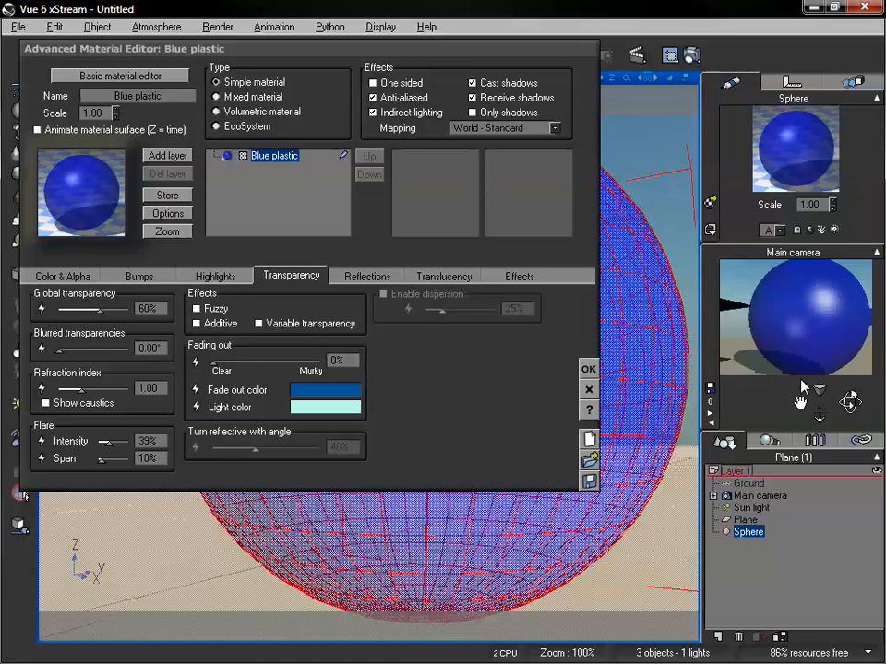
{"action": "mouse_move", "coordinate": [820, 416]}
{"action": "left_mouse_down"}
{"action": "mouse_move", "coordinate": [821, 426]}
{"action": "mouse_move", "coordinate": [821, 415]}
{"action": "left_mouse_up"}
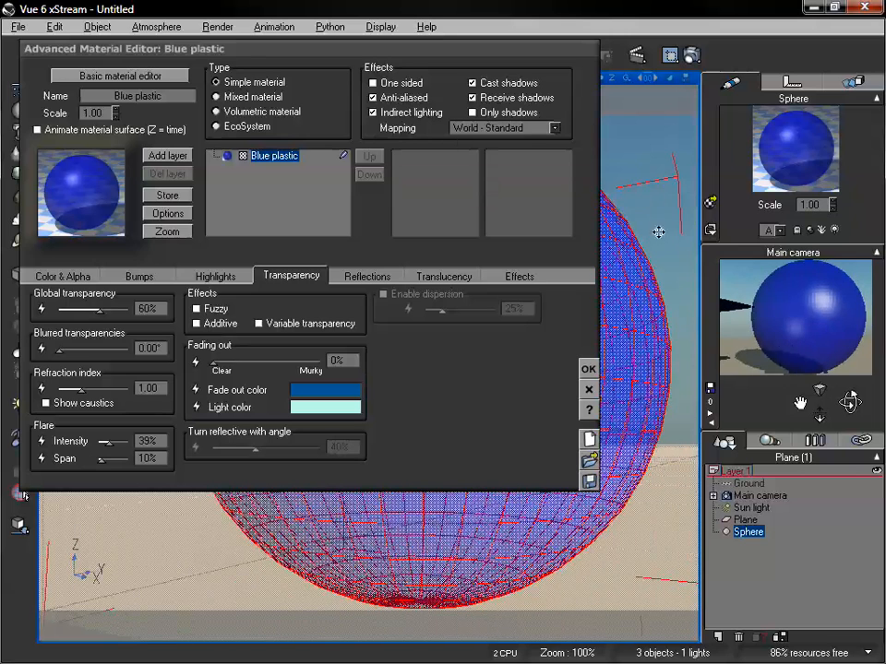
- Try the Fuzzy transparency effect on the sphere's material with fuzziness at 40% and 54%, and turn the effect off
{"action": "left_click", "coordinate": [384, 83]}
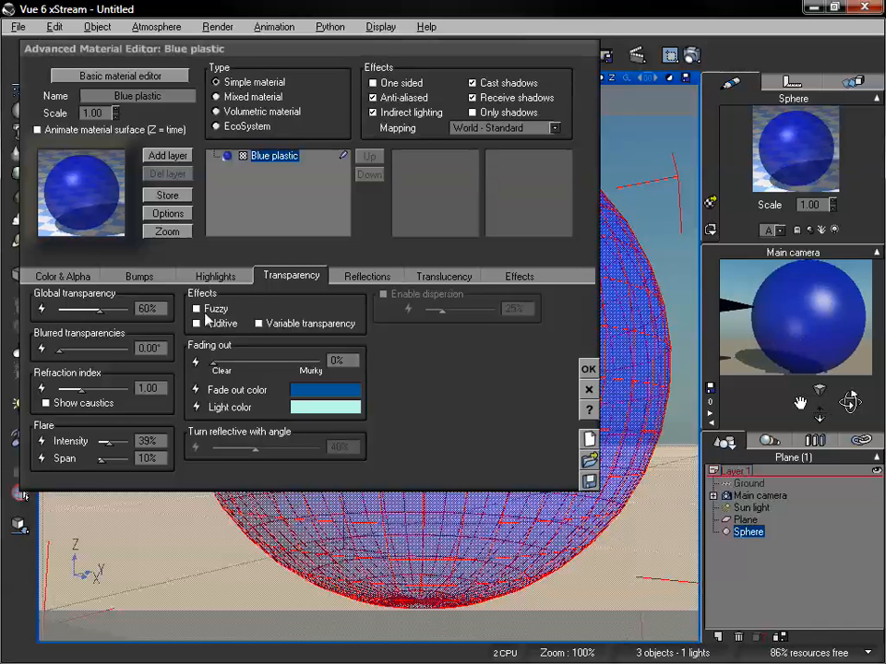
{"action": "left_click", "coordinate": [205, 311]}
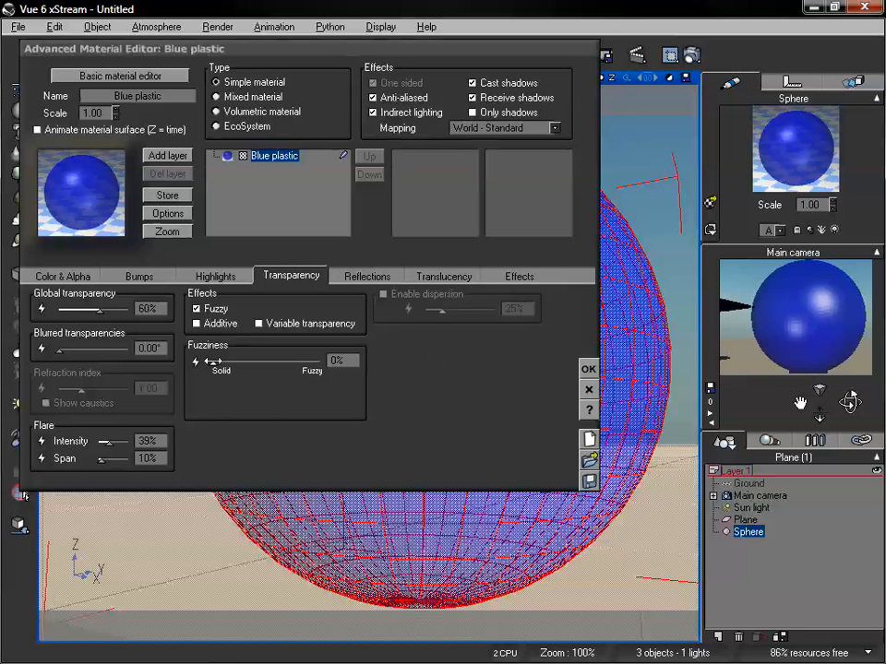
{"action": "left_click_drag", "start_coordinate": [215, 361], "coordinate": [246, 361]}
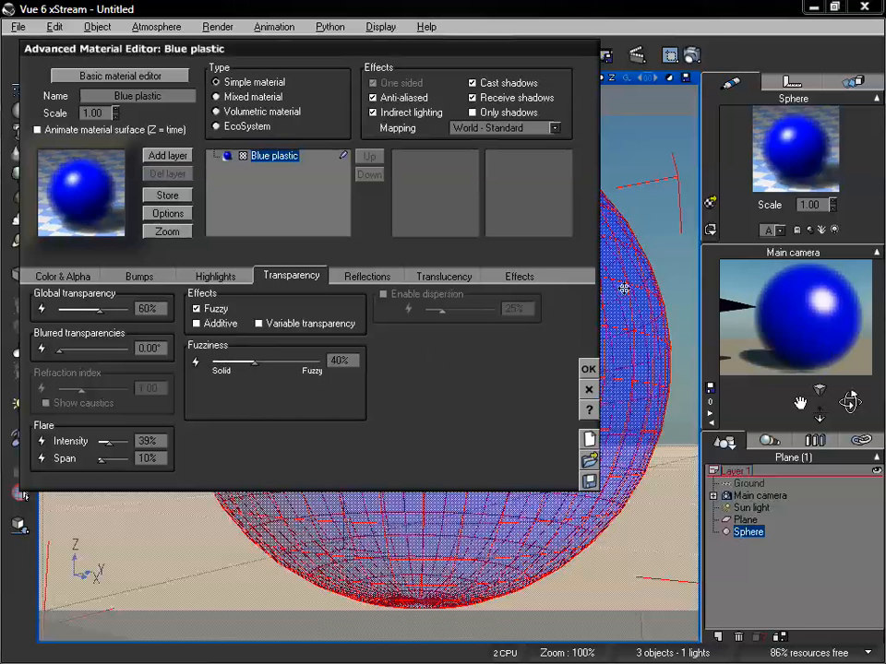
{"action": "left_click", "coordinate": [261, 361]}
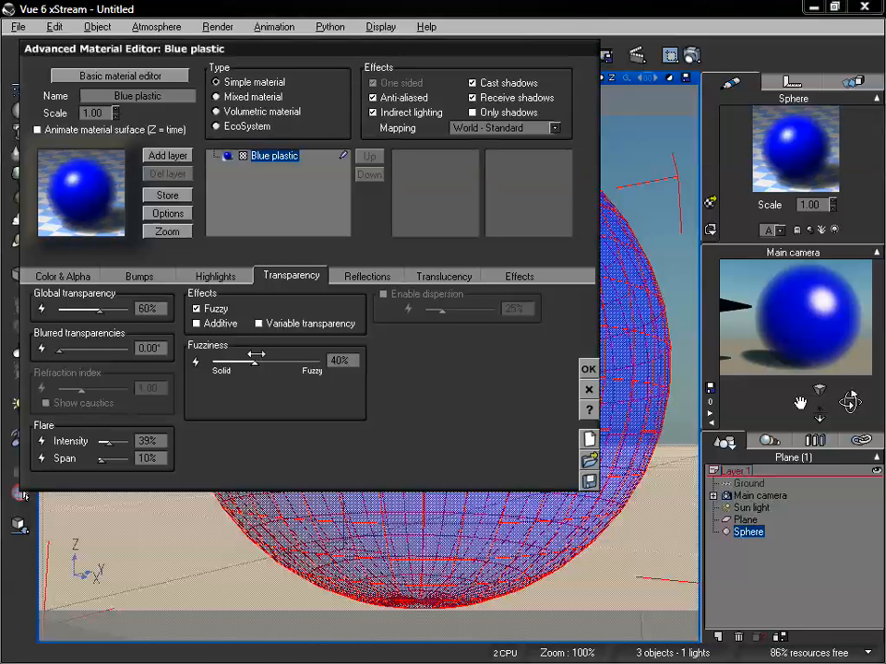
{"action": "left_click_drag", "start_coordinate": [256, 362], "coordinate": [271, 356]}
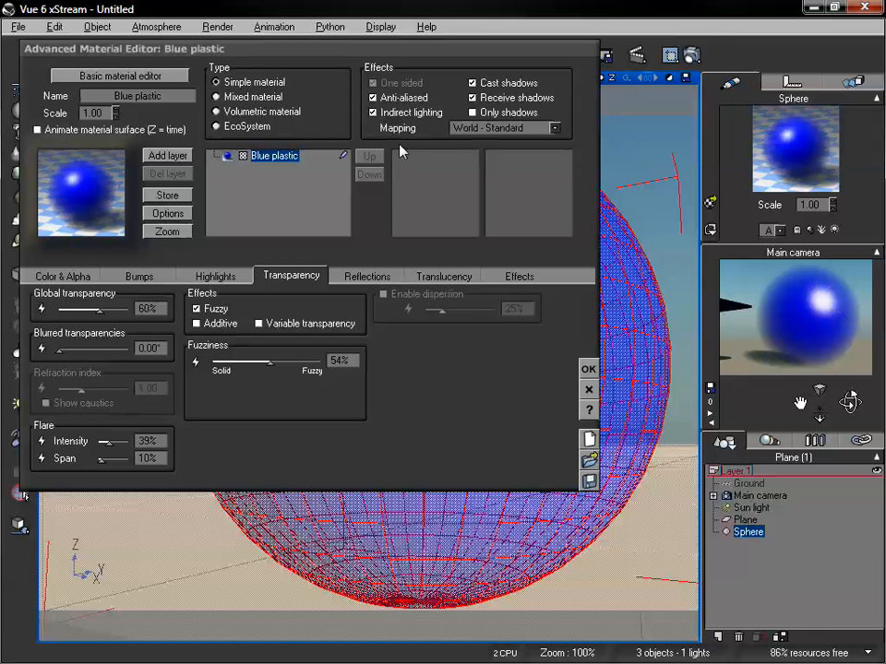
{"action": "left_click", "coordinate": [194, 309]}
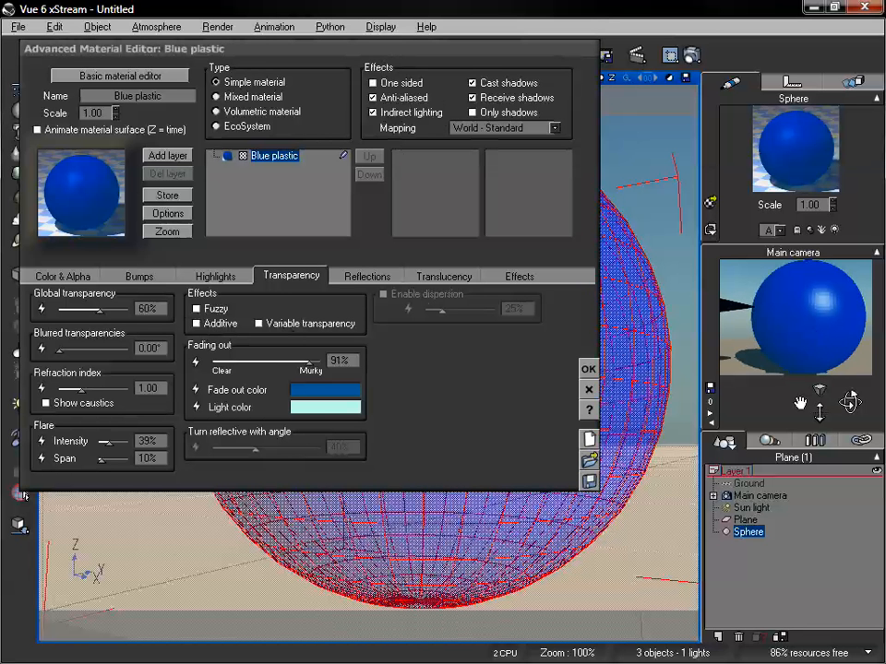
- Lower the transparency fading out of the sphere's material to 32% and then to 0%, checking the preview
{"action": "left_click_drag", "start_coordinate": [818, 406], "coordinate": [819, 434]}
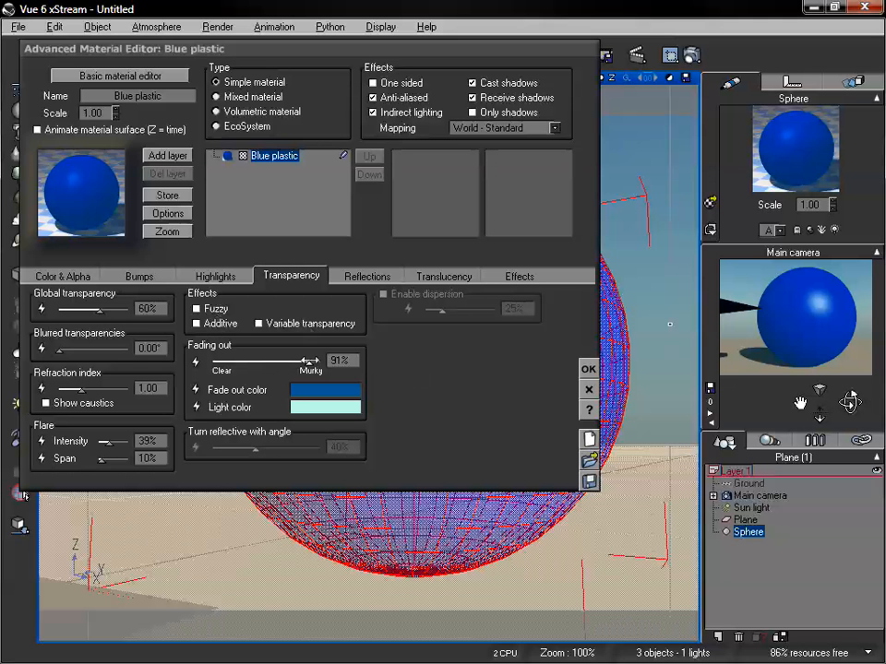
{"action": "left_click_drag", "start_coordinate": [309, 361], "coordinate": [246, 359]}
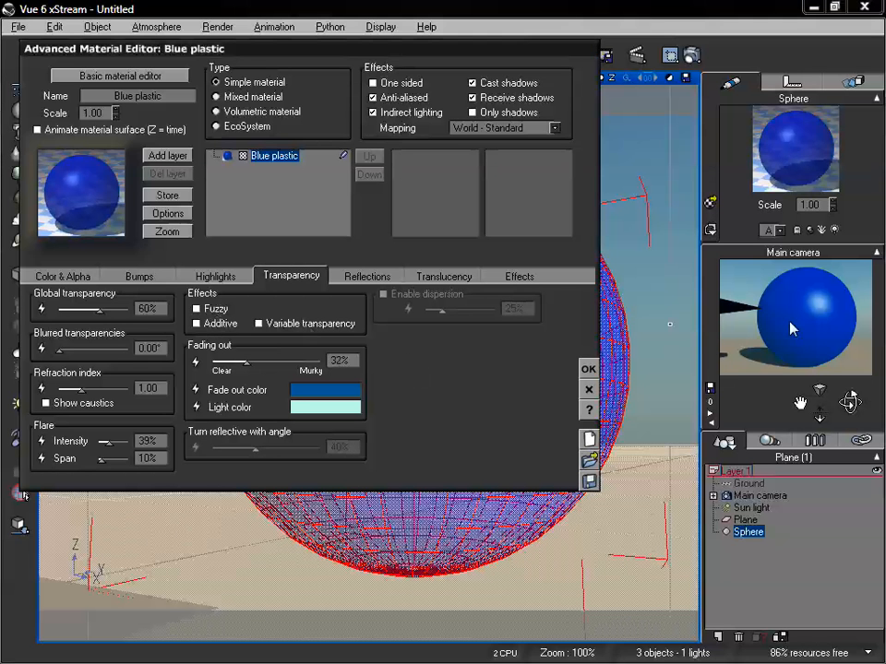
{"action": "left_click_drag", "start_coordinate": [246, 362], "coordinate": [215, 356]}
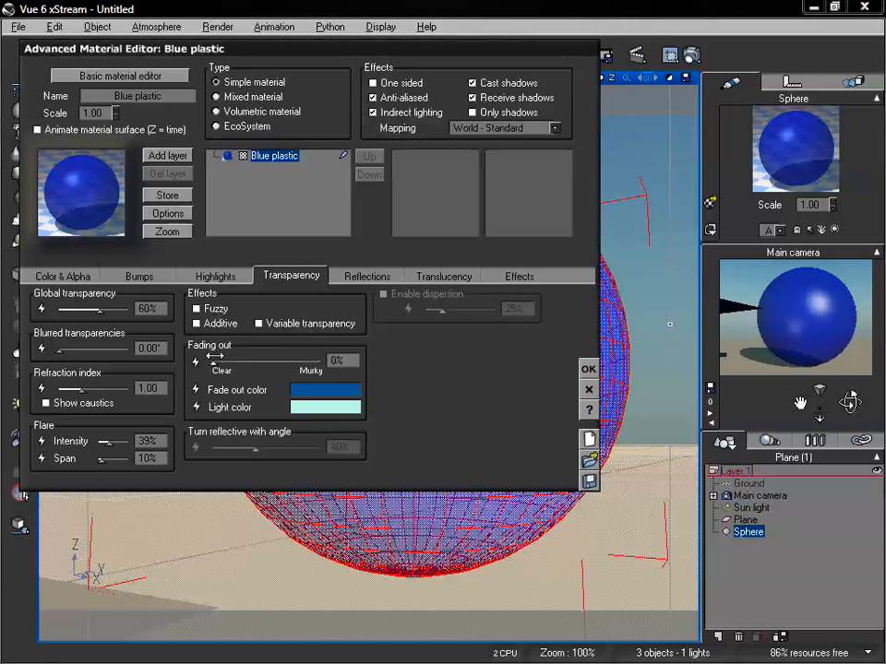
{"action": "left_click", "coordinate": [811, 292]}
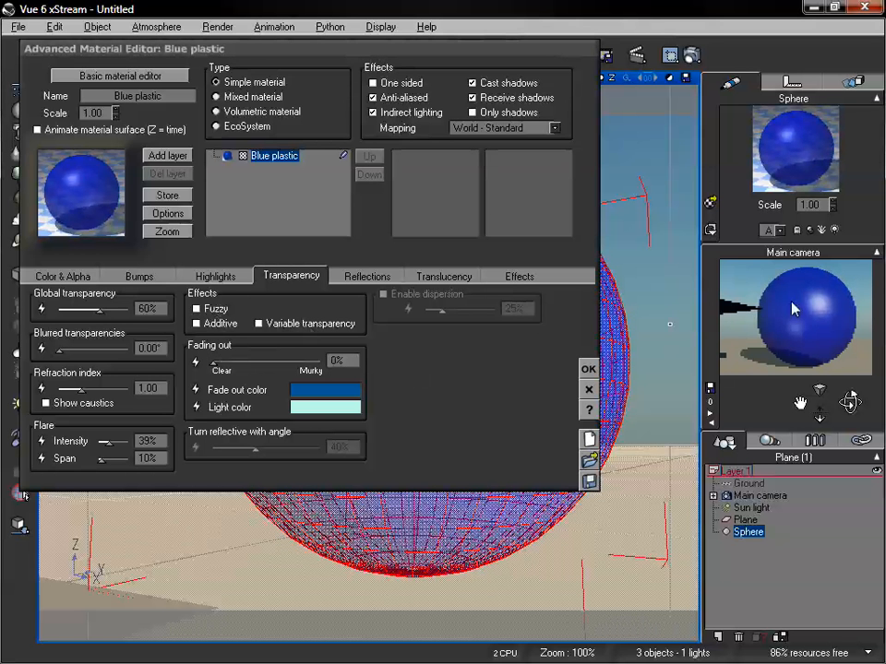
- Turn on One sided for the sphere's material and raise the transparency fading out to 97%
{"action": "left_click", "coordinate": [373, 82]}
{"action": "left_click_drag", "start_coordinate": [214, 362], "coordinate": [304, 362]}
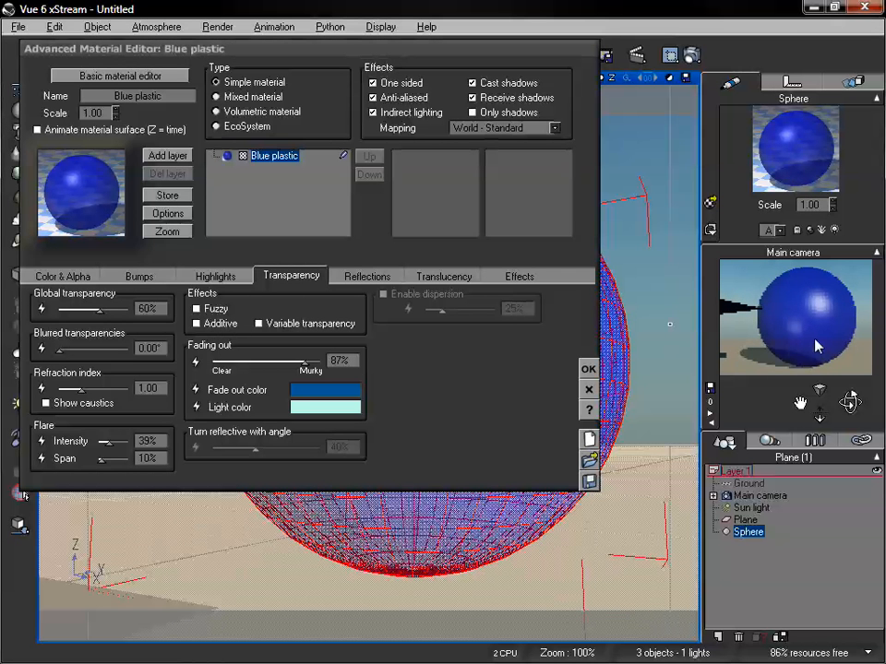
{"action": "left_click_drag", "start_coordinate": [304, 360], "coordinate": [317, 360]}
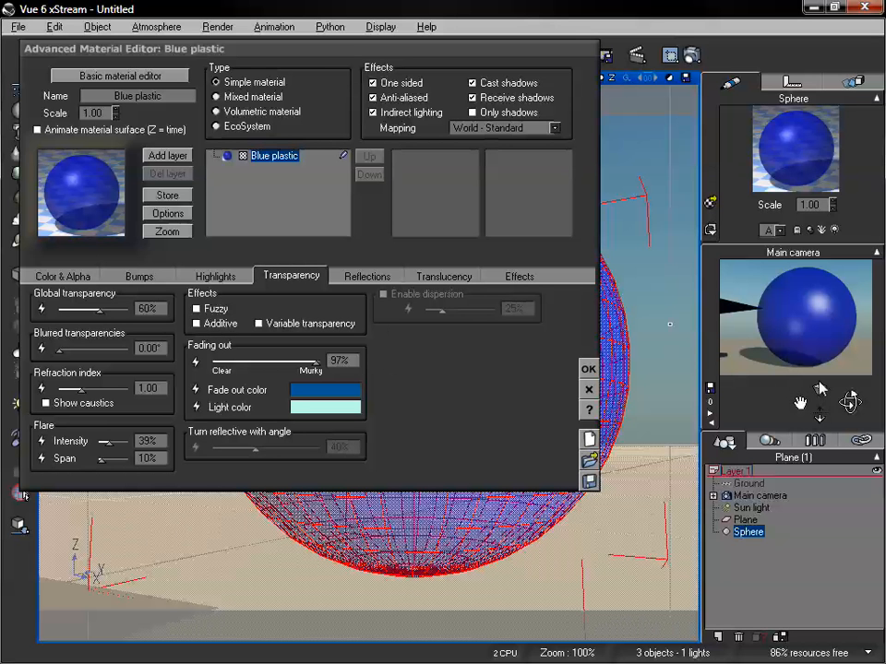
{"action": "left_click_drag", "start_coordinate": [820, 415], "coordinate": [412, 207]}
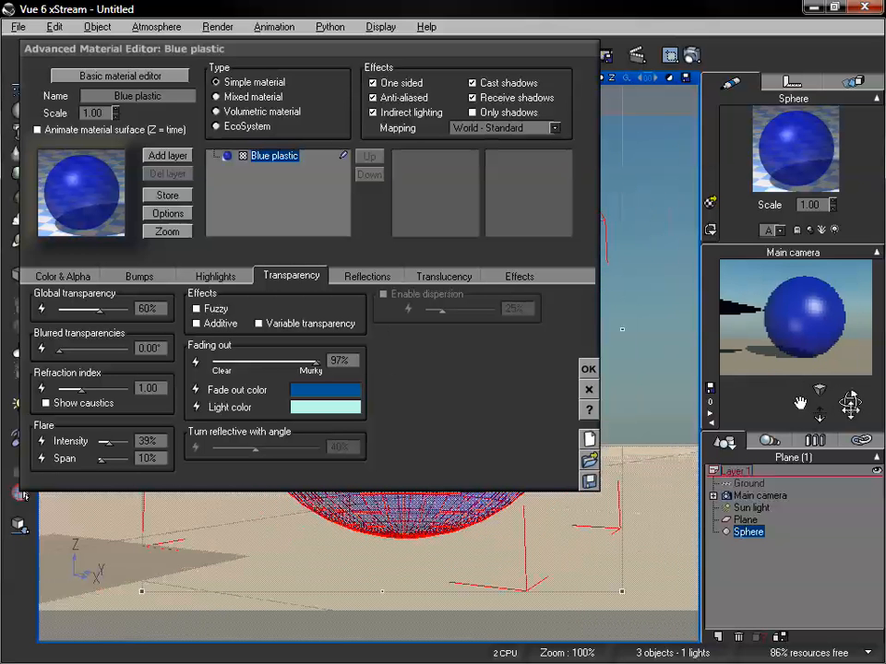
- Compare the sphere and plane from different angles with the sphere material's One sided effect off and on, leaving it off
{"action": "left_click_drag", "start_coordinate": [854, 397], "coordinate": [795, 403]}
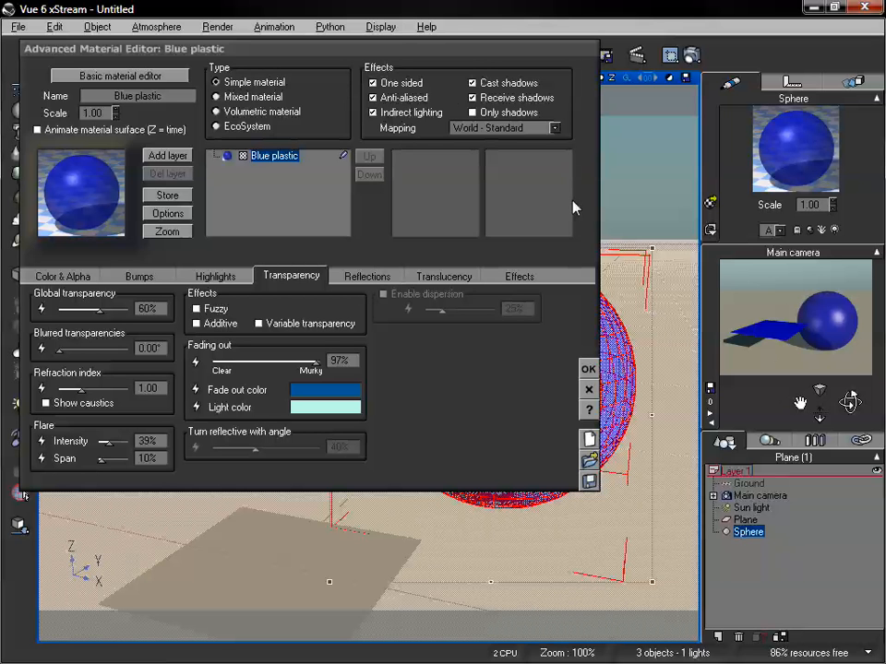
{"action": "left_click", "coordinate": [374, 83]}
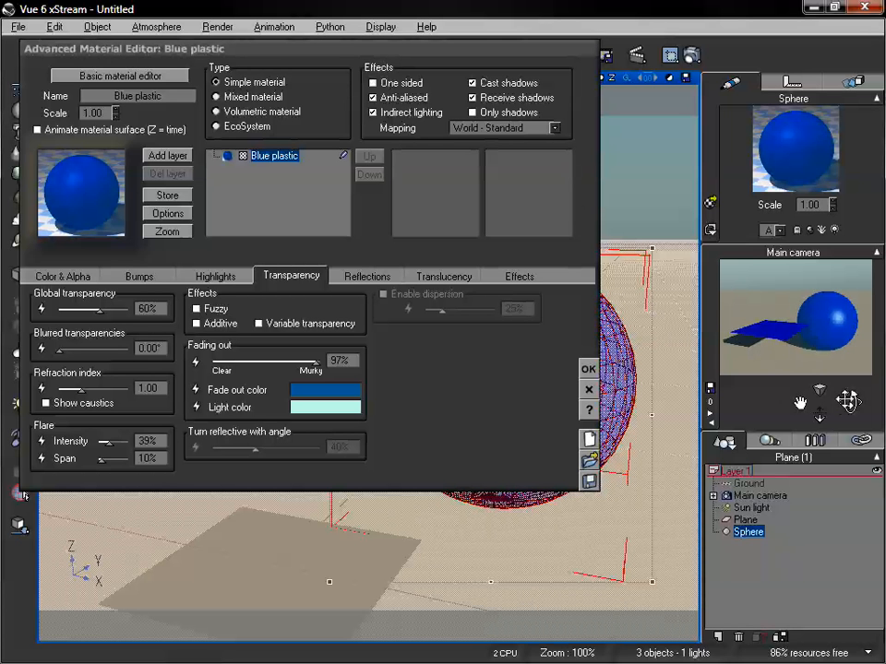
{"action": "left_click_drag", "start_coordinate": [849, 399], "coordinate": [849, 398]}
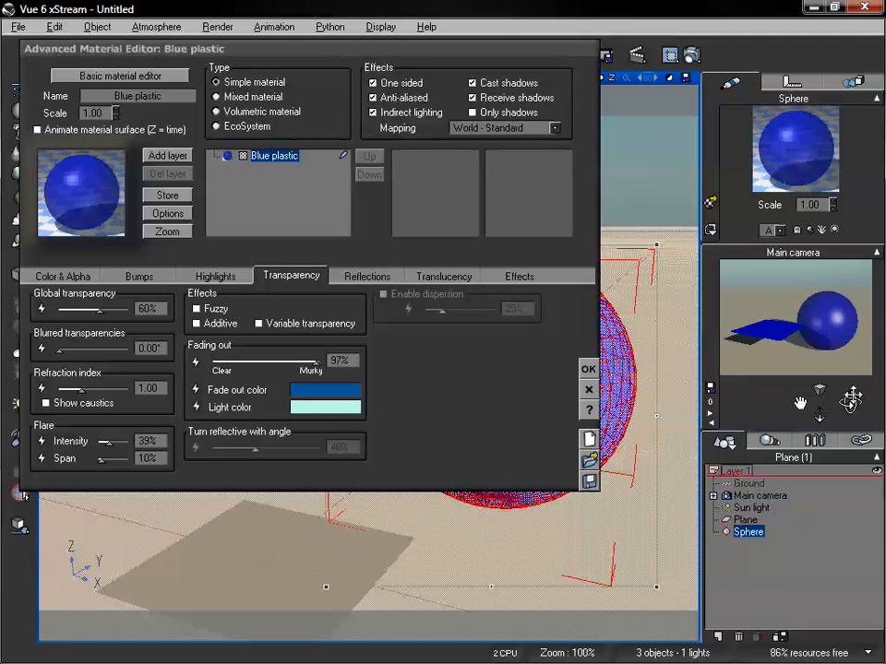
{"action": "left_click_drag", "start_coordinate": [850, 401], "coordinate": [850, 400]}
{"action": "left_click", "coordinate": [372, 82]}
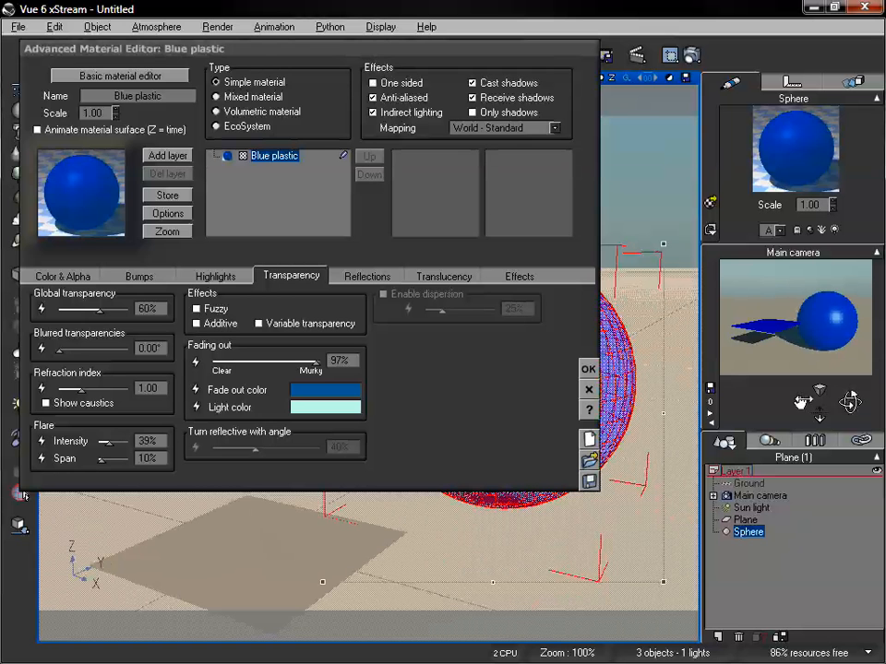
{"action": "left_click_drag", "start_coordinate": [801, 400], "coordinate": [799, 402]}
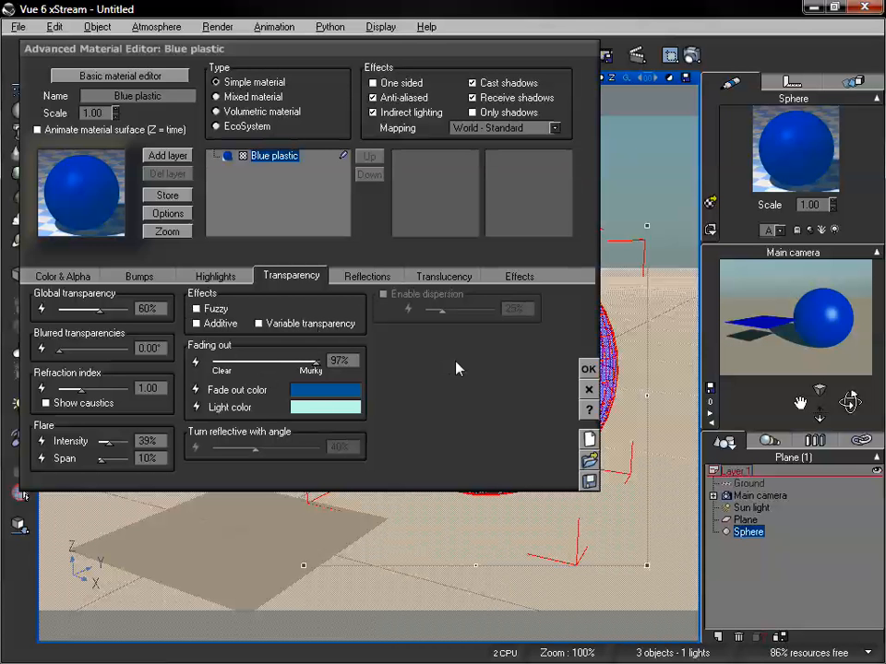
- Accept the sphere's material, delete the sphere from the scene and frame the plane in the camera view
{"action": "left_click", "coordinate": [588, 369]}
{"action": "key", "text": "Delete"}
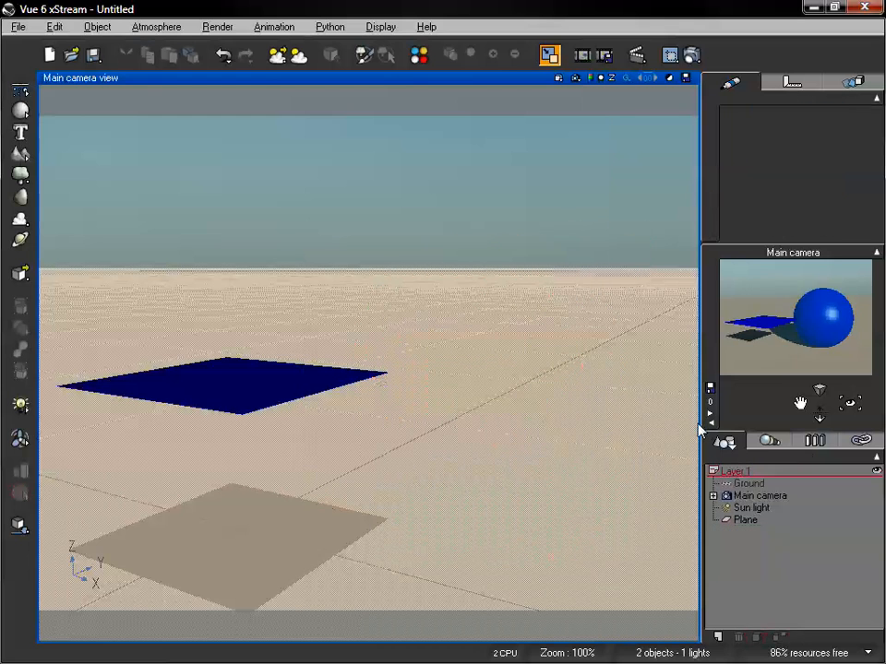
{"action": "left_click_drag", "start_coordinate": [800, 404], "coordinate": [865, 382]}
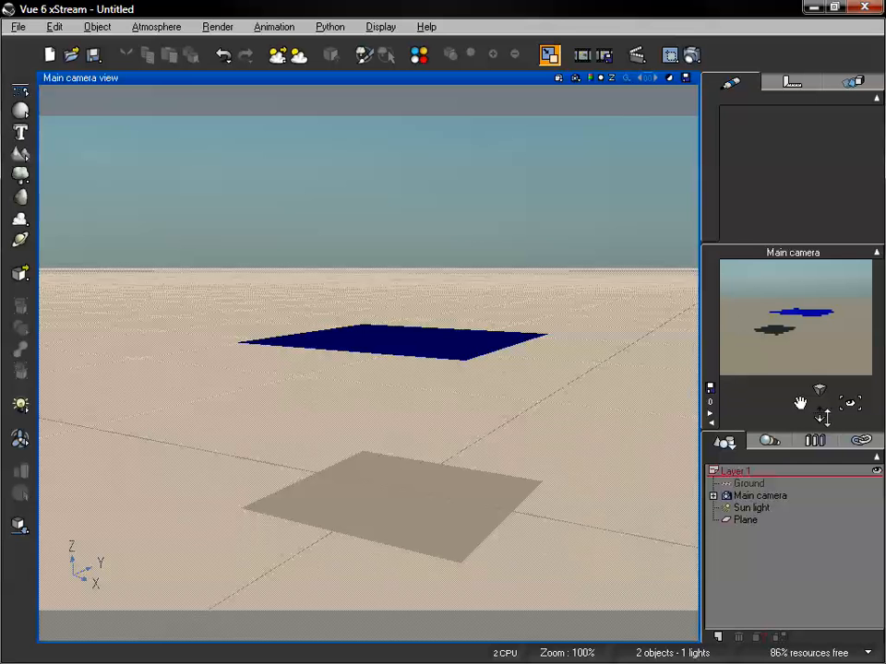
{"action": "left_click_drag", "start_coordinate": [822, 417], "coordinate": [822, 417]}
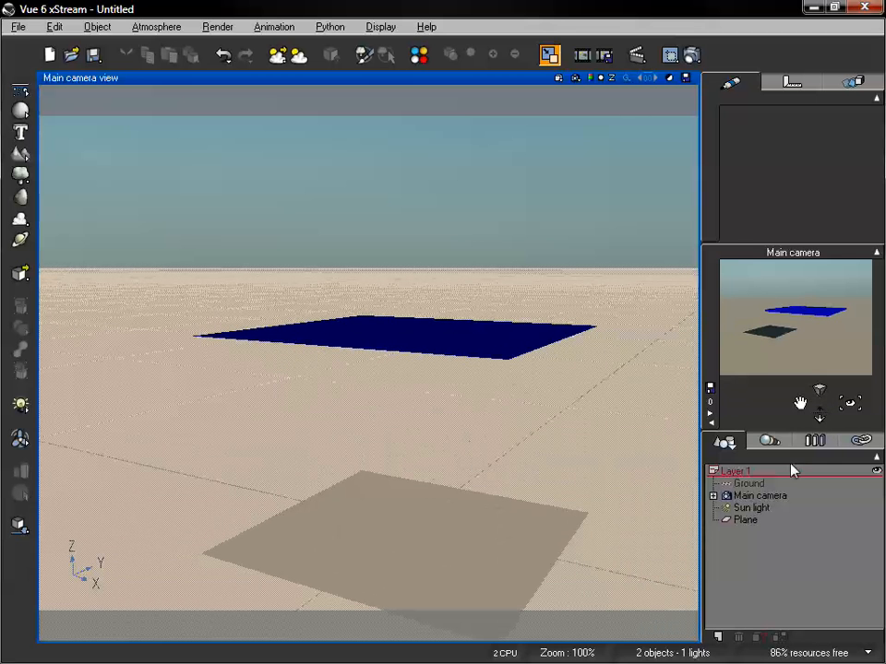
- Open the plane's Blue plastic material, view the plane and its shadow from above and turn off Cast shadows
{"action": "left_click", "coordinate": [746, 523]}
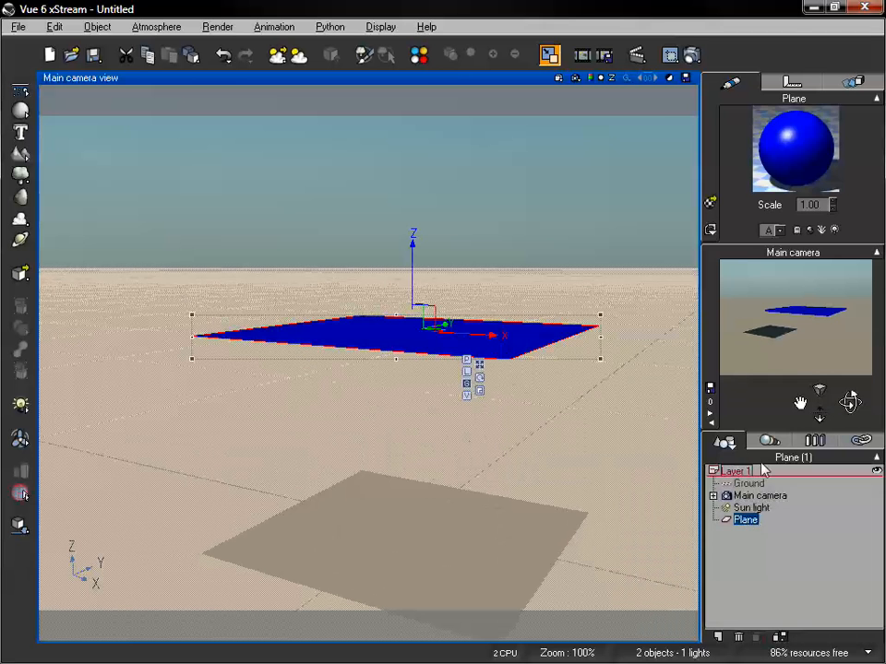
{"action": "double_click", "coordinate": [783, 154]}
{"action": "left_click_drag", "start_coordinate": [515, 88], "coordinate": [511, 83]}
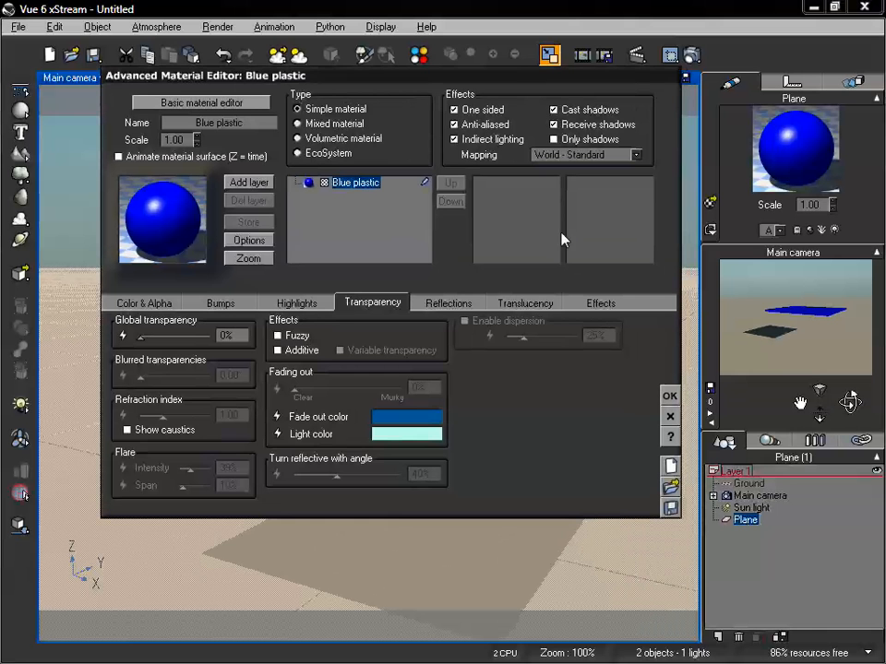
{"action": "left_click_drag", "start_coordinate": [488, 85], "coordinate": [484, 114]}
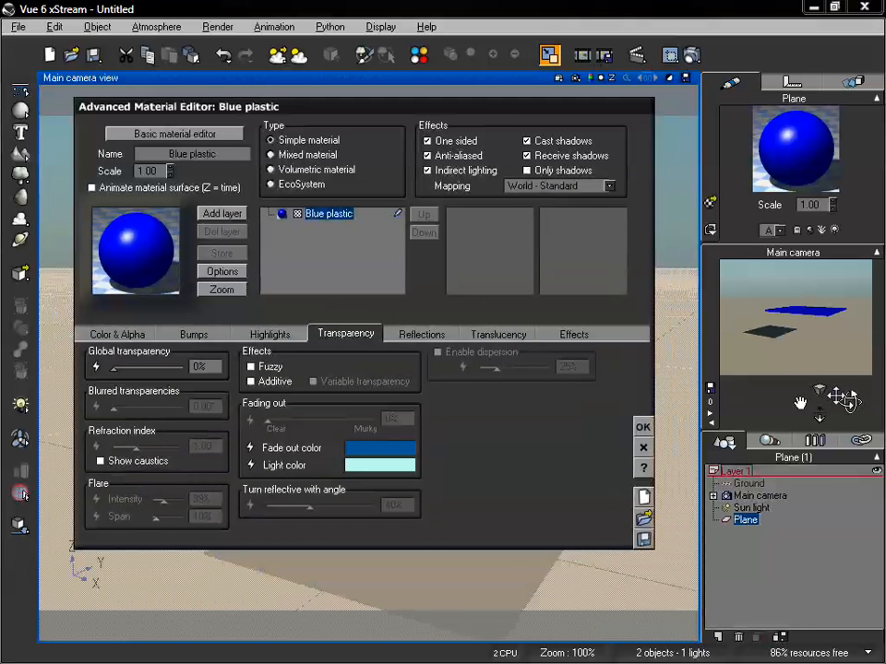
{"action": "left_click_drag", "start_coordinate": [849, 402], "coordinate": [792, 392]}
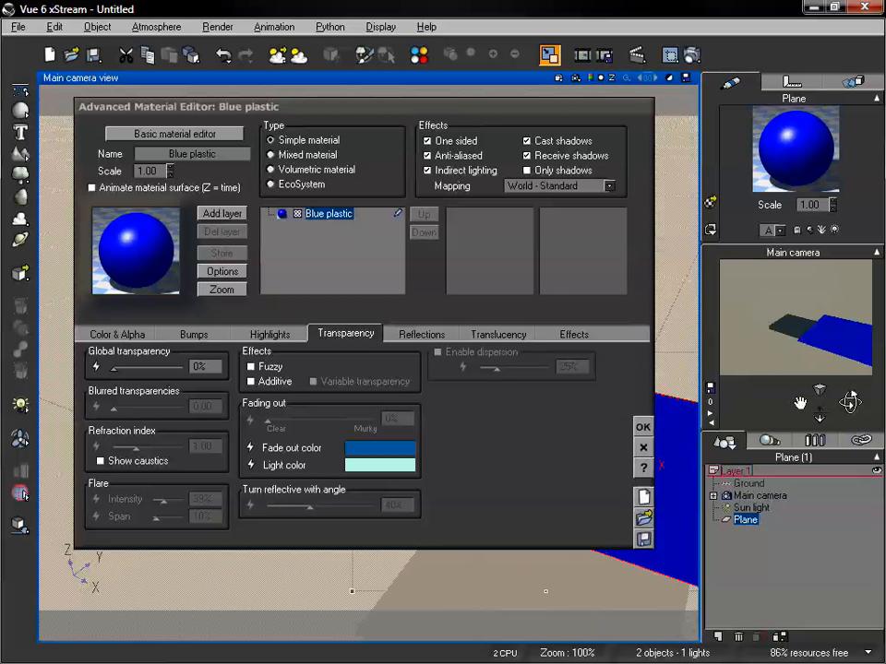
{"action": "left_click_drag", "start_coordinate": [797, 402], "coordinate": [800, 403]}
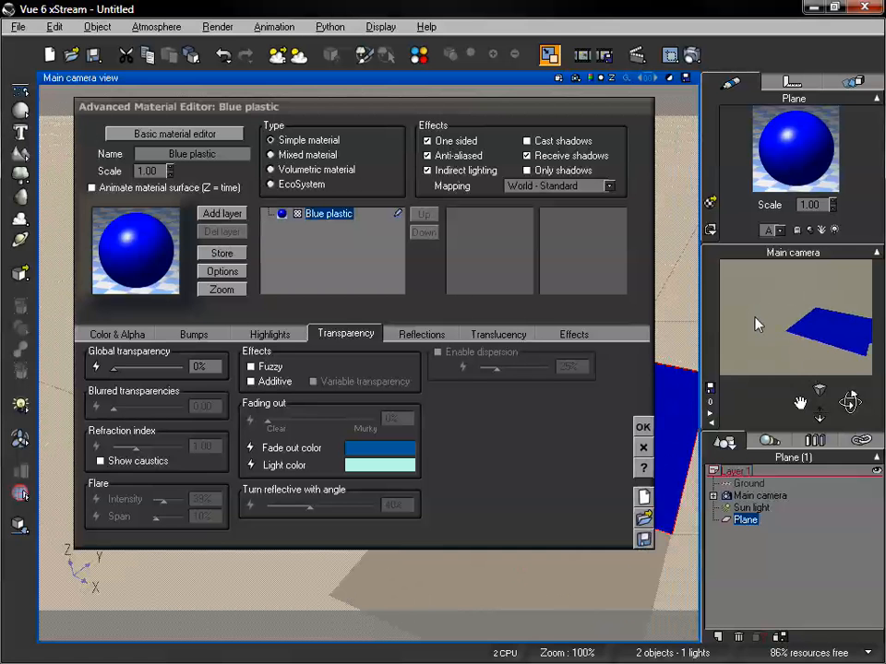
- Turn Cast shadows back on for the plane's material and view the plane together with its shadow
{"action": "left_click_drag", "start_coordinate": [800, 403], "coordinate": [795, 396]}
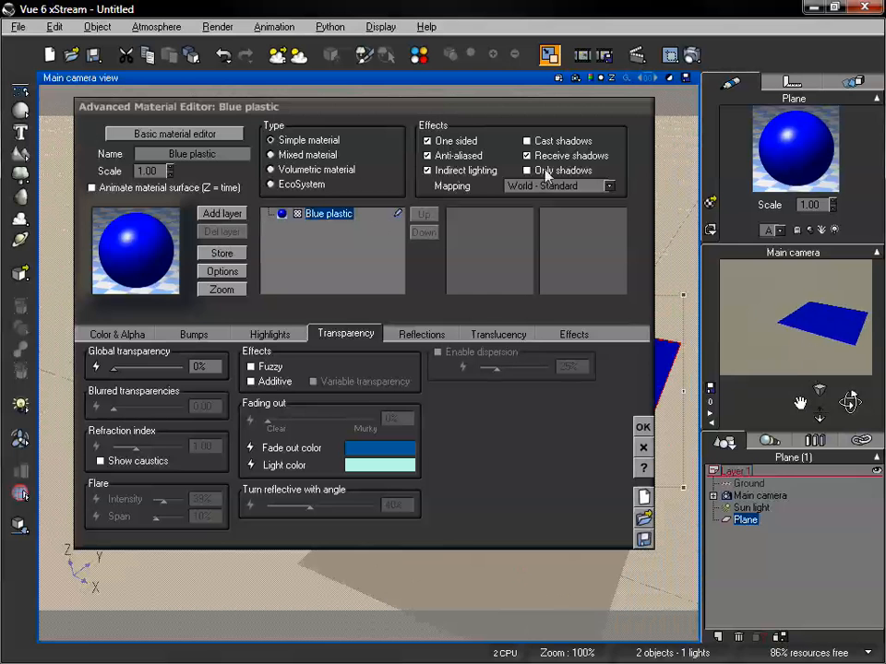
{"action": "left_click", "coordinate": [528, 140]}
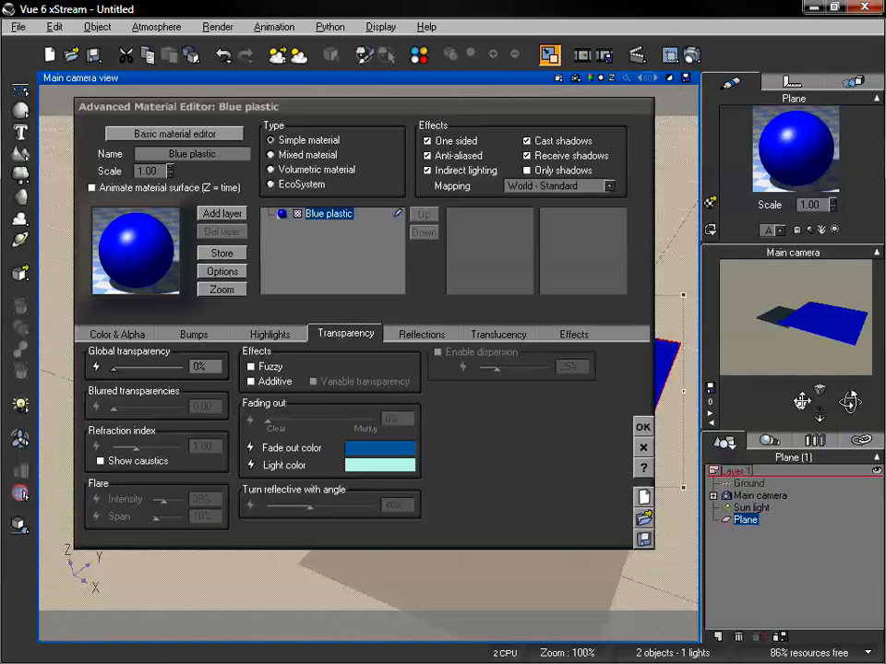
{"action": "left_click_drag", "start_coordinate": [849, 400], "coordinate": [850, 401]}
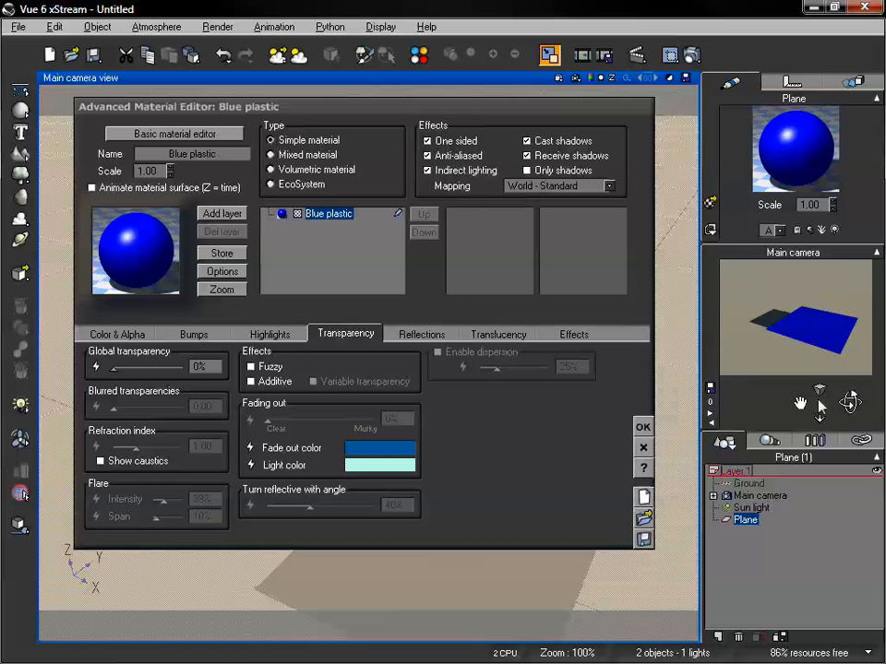
{"action": "left_click_drag", "start_coordinate": [850, 402], "coordinate": [821, 412]}
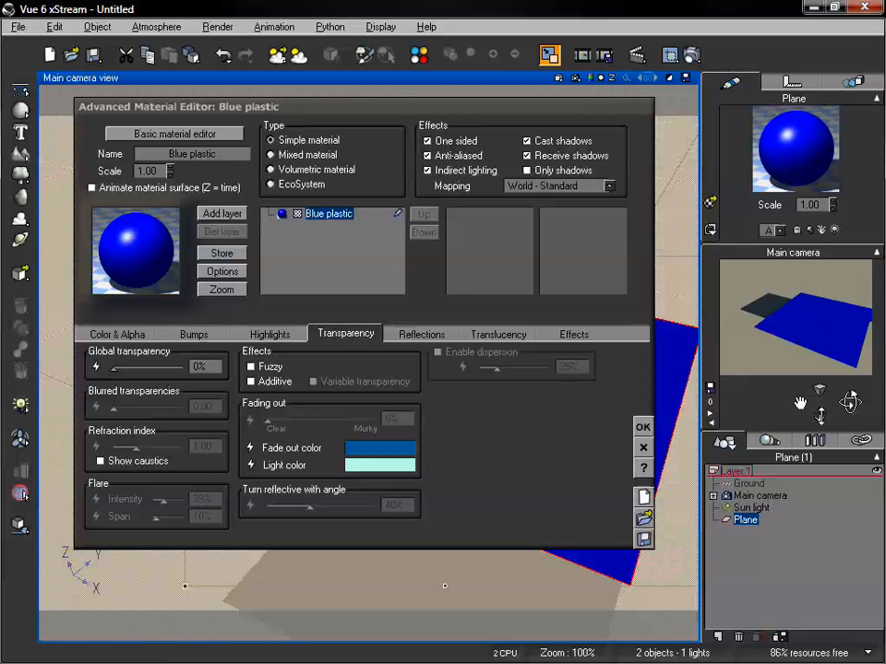
{"action": "left_click_drag", "start_coordinate": [800, 403], "coordinate": [802, 403]}
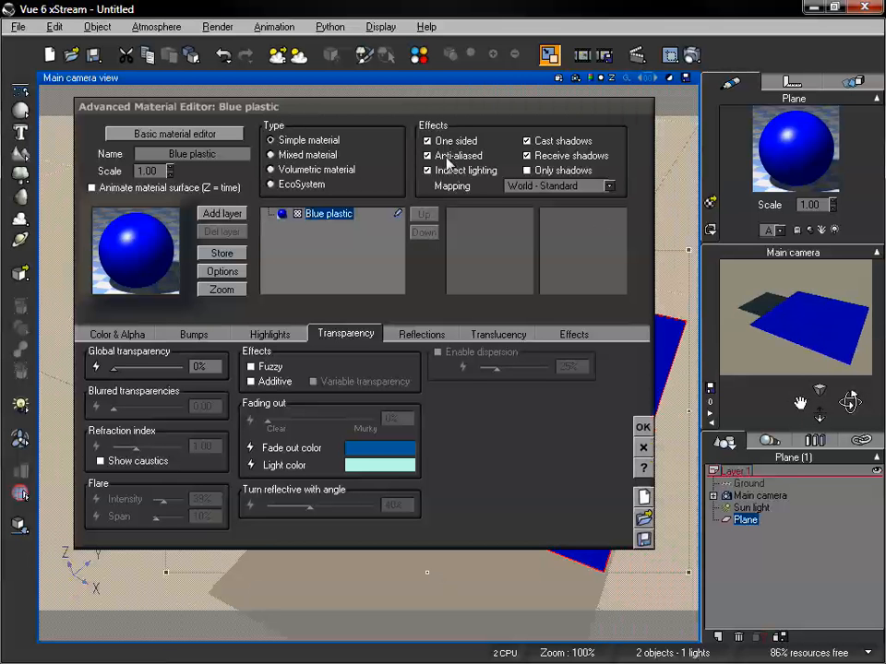
- Examine the anti-aliasing options under the render User settings, return the preset to Final and cancel the render options
{"action": "left_click", "coordinate": [691, 57]}
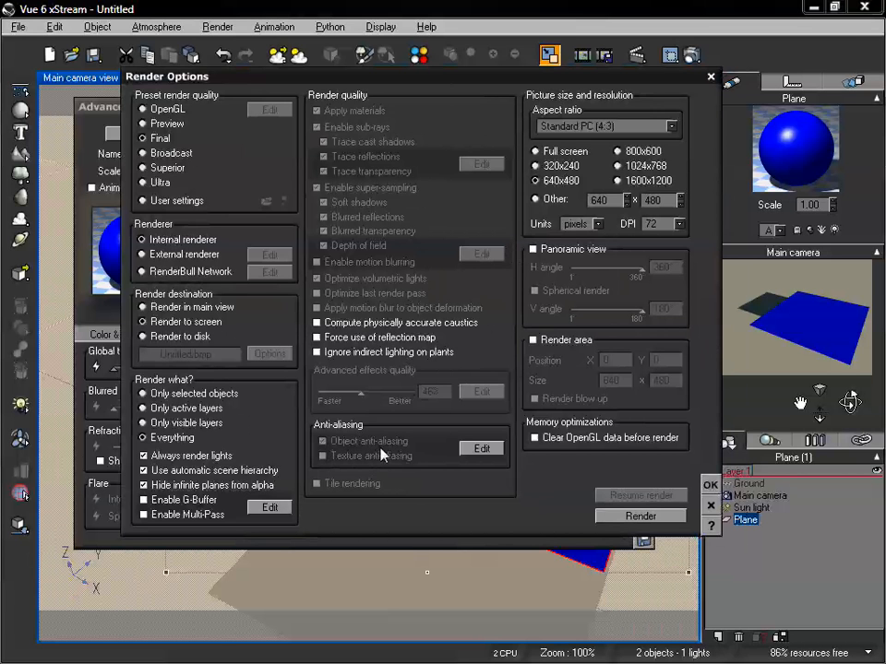
{"action": "left_click", "coordinate": [143, 201]}
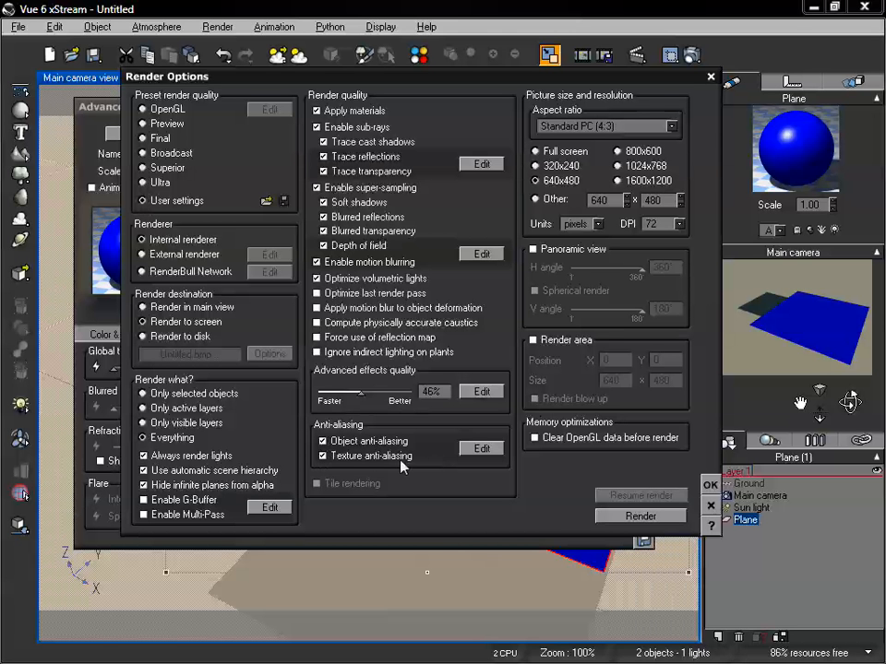
{"action": "left_click", "coordinate": [482, 448]}
{"action": "left_click_drag", "start_coordinate": [374, 79], "coordinate": [423, 182]}
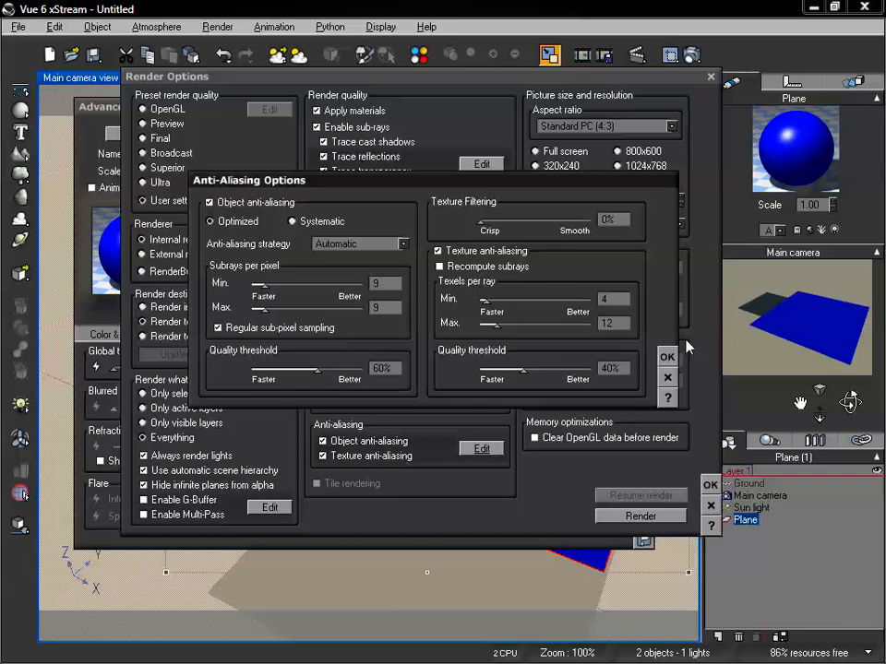
{"action": "left_click", "coordinate": [668, 379]}
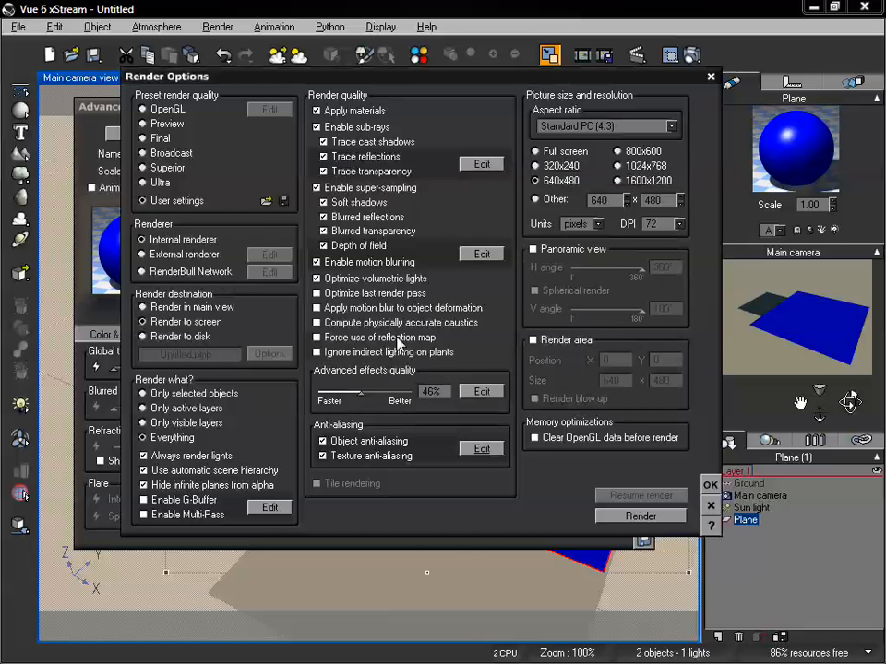
{"action": "left_click", "coordinate": [146, 139]}
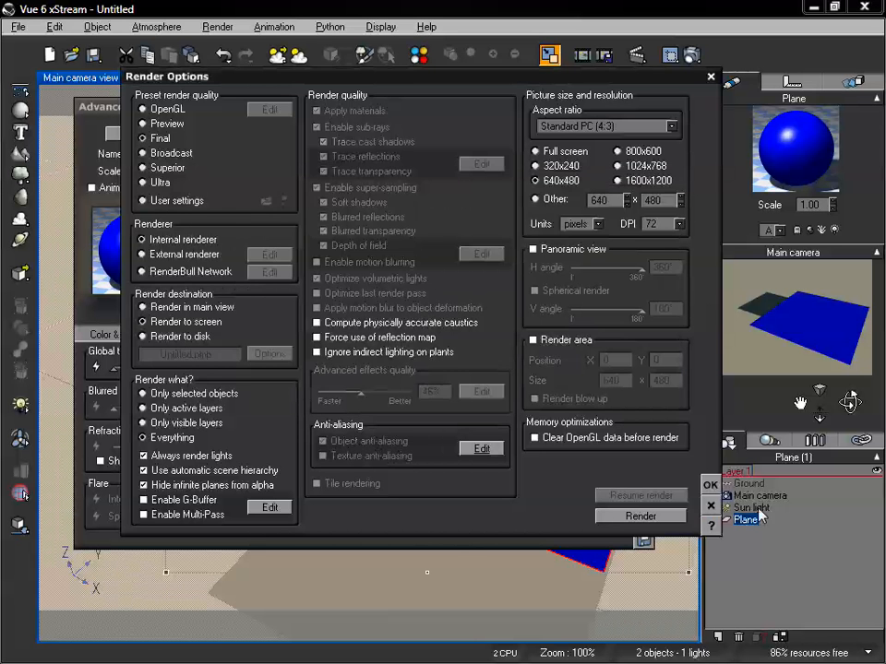
{"action": "left_click", "coordinate": [713, 508]}
- Toggle Anti-aliased off and back on for the plane's material, reframe the plane and accept the material
{"action": "left_click_drag", "start_coordinate": [463, 111], "coordinate": [452, 104]}
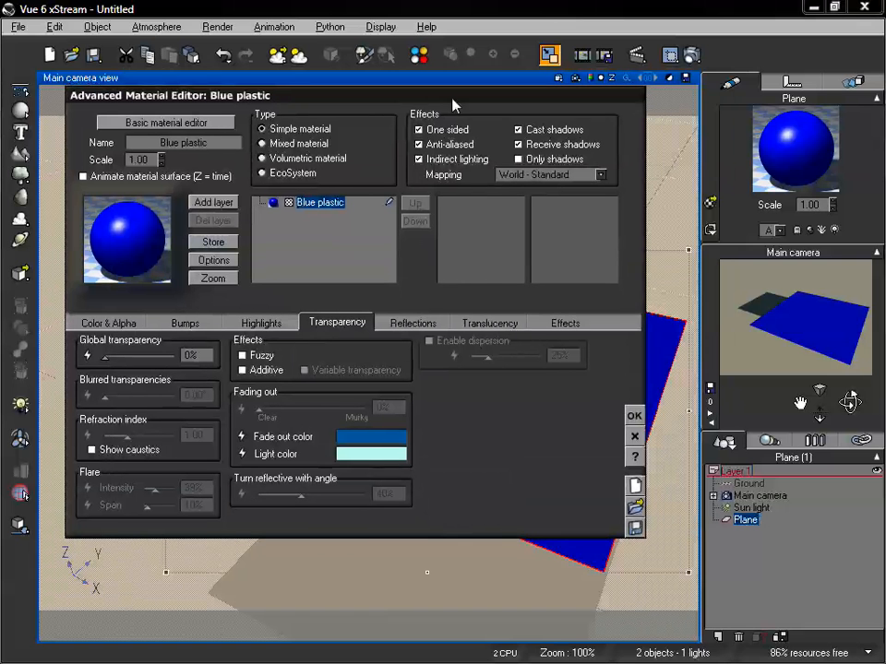
{"action": "left_click", "coordinate": [431, 145]}
{"action": "left_click", "coordinate": [443, 148]}
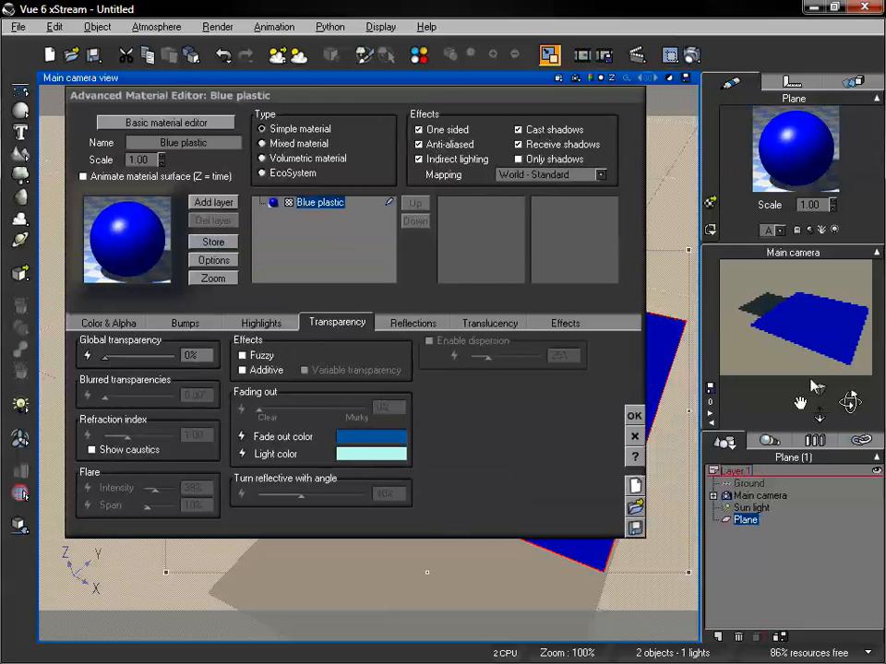
{"action": "left_click_drag", "start_coordinate": [801, 401], "coordinate": [799, 402]}
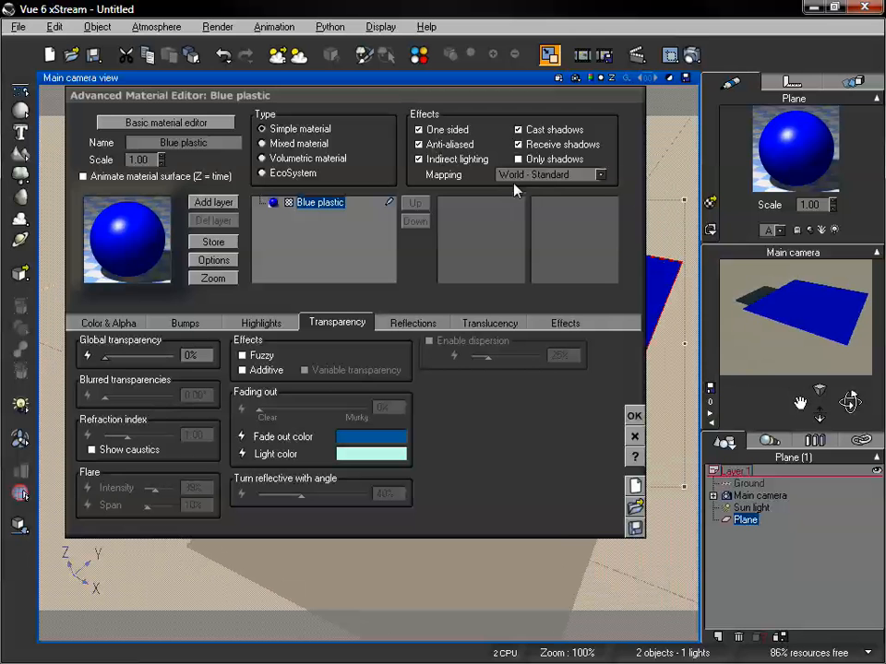
{"action": "left_click_drag", "start_coordinate": [509, 101], "coordinate": [487, 108]}
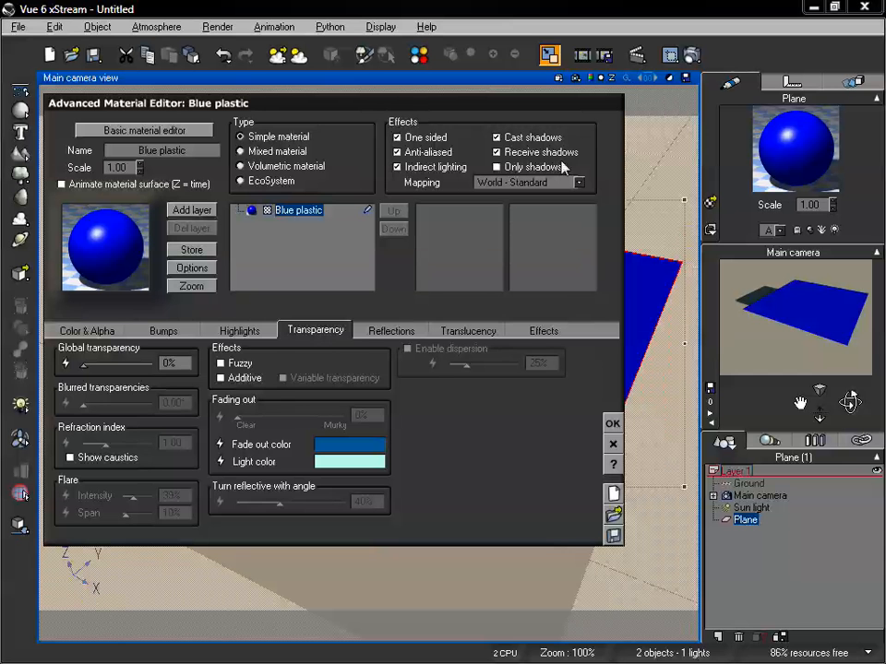
{"action": "left_click", "coordinate": [614, 423]}
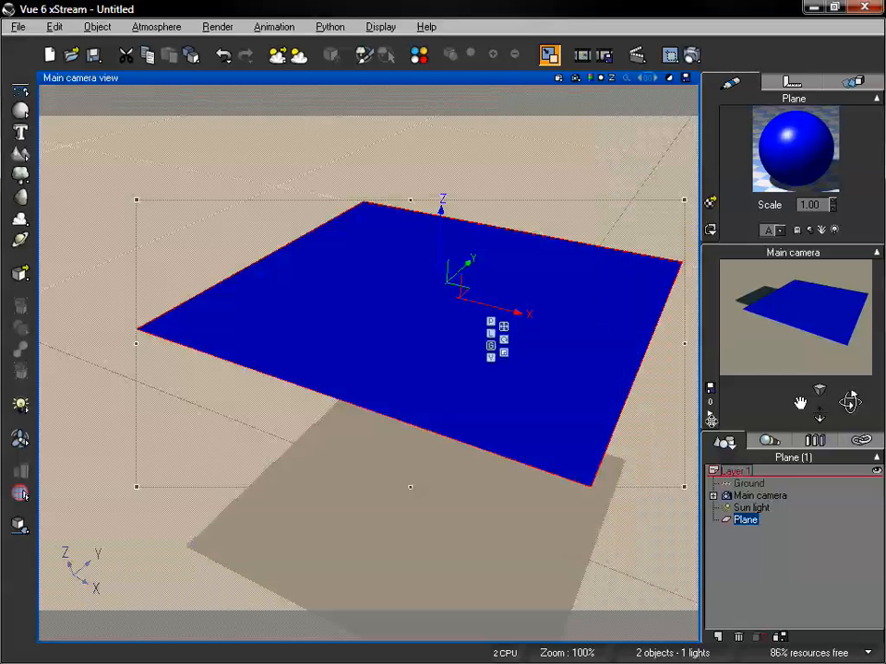
- Add a sphere to the scene, raise it and place it beside the plane so its shadow falls on the plane
{"action": "scroll", "coordinate": [600, 304], "scroll_direction": "down", "scroll_amount": 3}
{"action": "scroll", "coordinate": [601, 304], "scroll_direction": "up", "scroll_amount": 1}
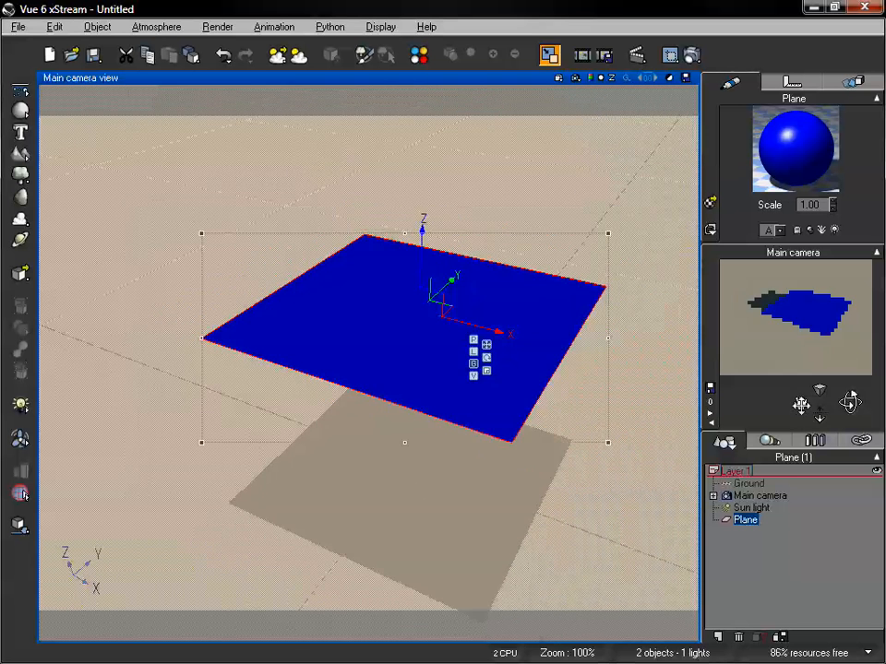
{"action": "middle_click_drag", "start_coordinate": [601, 304], "coordinate": [529, 304]}
{"action": "middle_click_drag", "start_coordinate": [387, 199], "coordinate": [401, 199]}
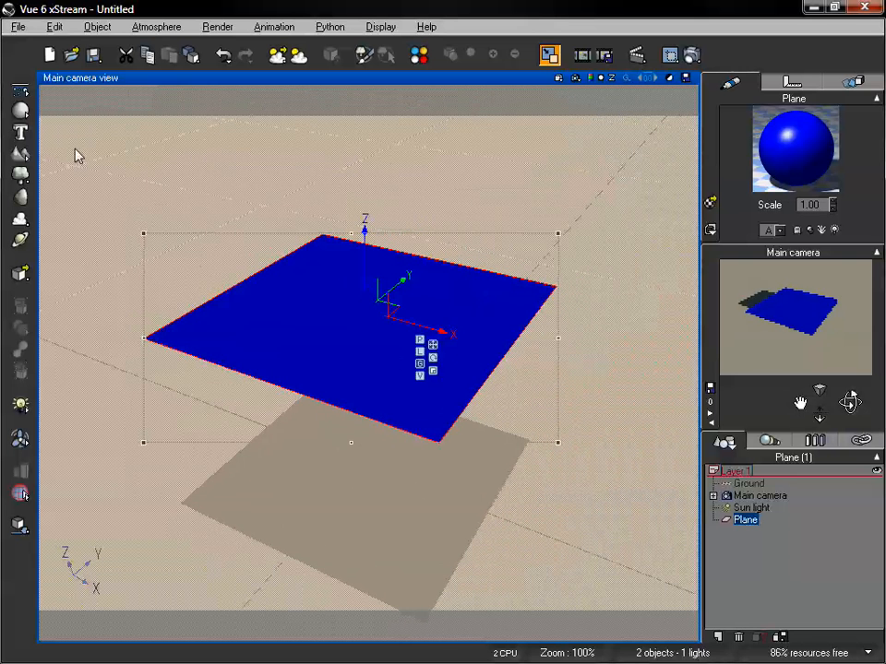
{"action": "left_click", "coordinate": [20, 110]}
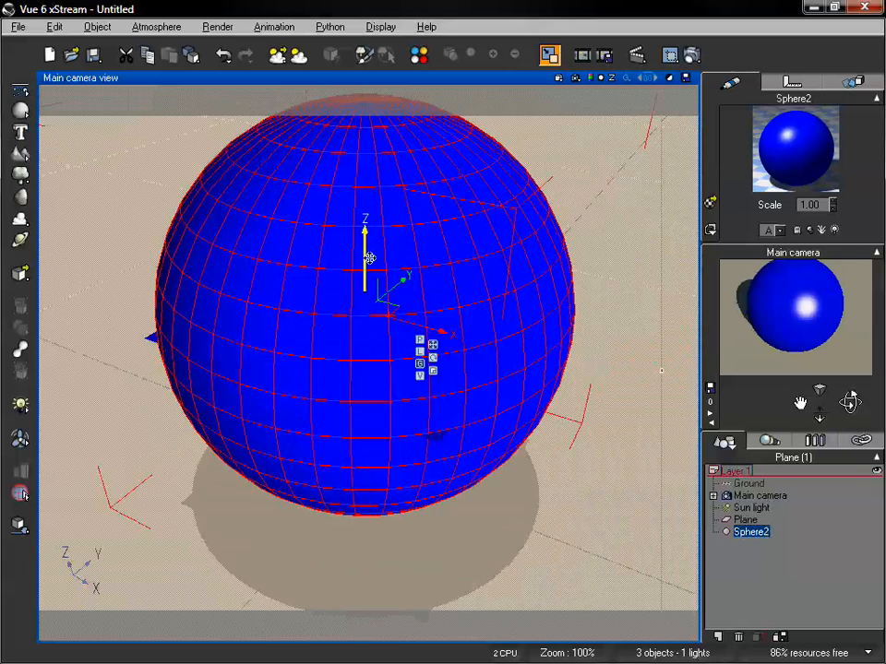
{"action": "left_click_drag", "start_coordinate": [366, 261], "coordinate": [366, 106]}
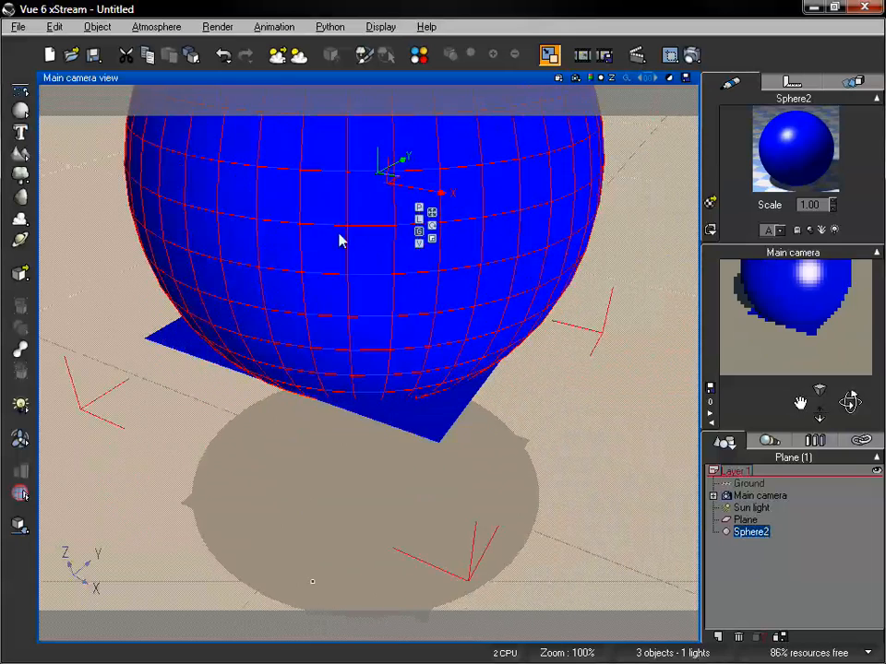
{"action": "left_click_drag", "start_coordinate": [340, 239], "coordinate": [615, 342]}
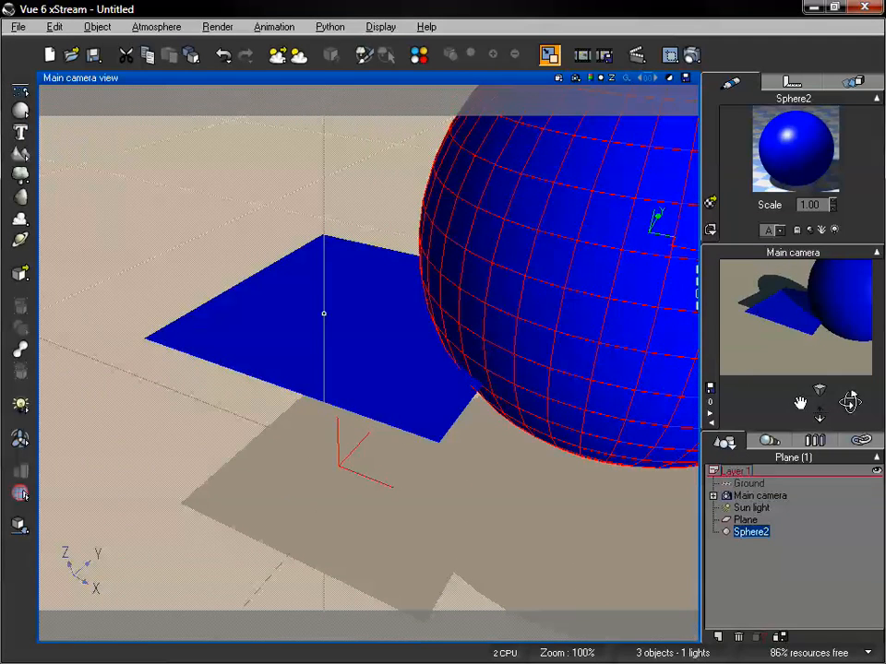
{"action": "right_click_drag", "start_coordinate": [628, 298], "coordinate": [653, 318]}
{"action": "left_click_drag", "start_coordinate": [849, 402], "coordinate": [879, 402]}
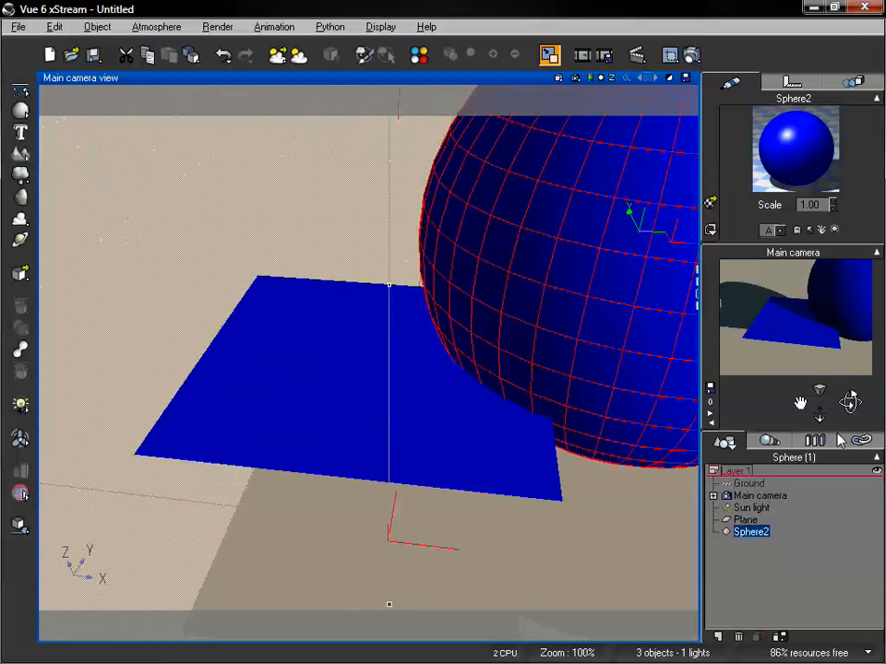
- Open the plane's Blue plastic material and compare the plane with Receive shadows off and on, leaving it on
{"action": "double_click", "coordinate": [782, 145]}
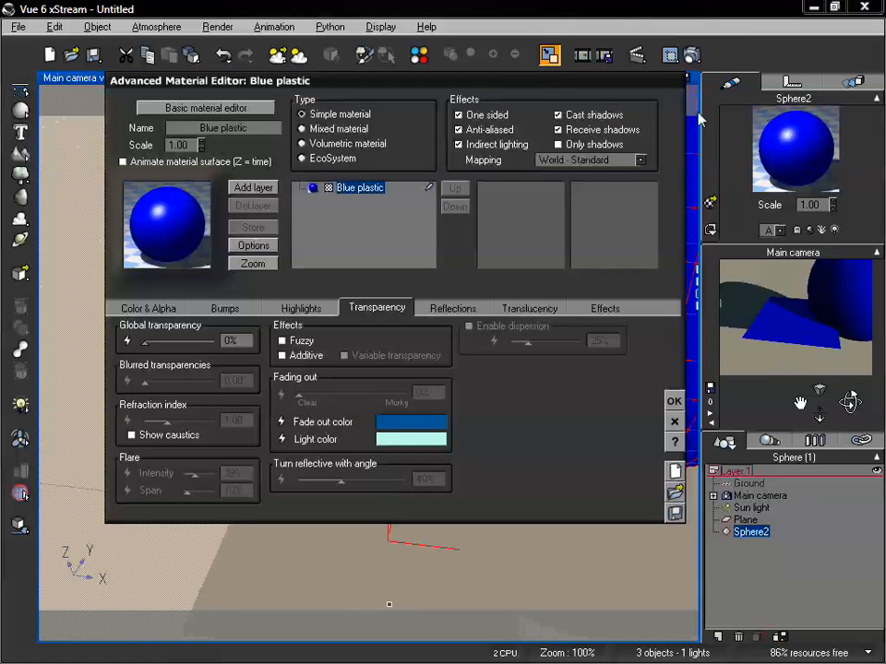
{"action": "left_click", "coordinate": [670, 421]}
{"action": "left_click", "coordinate": [744, 520]}
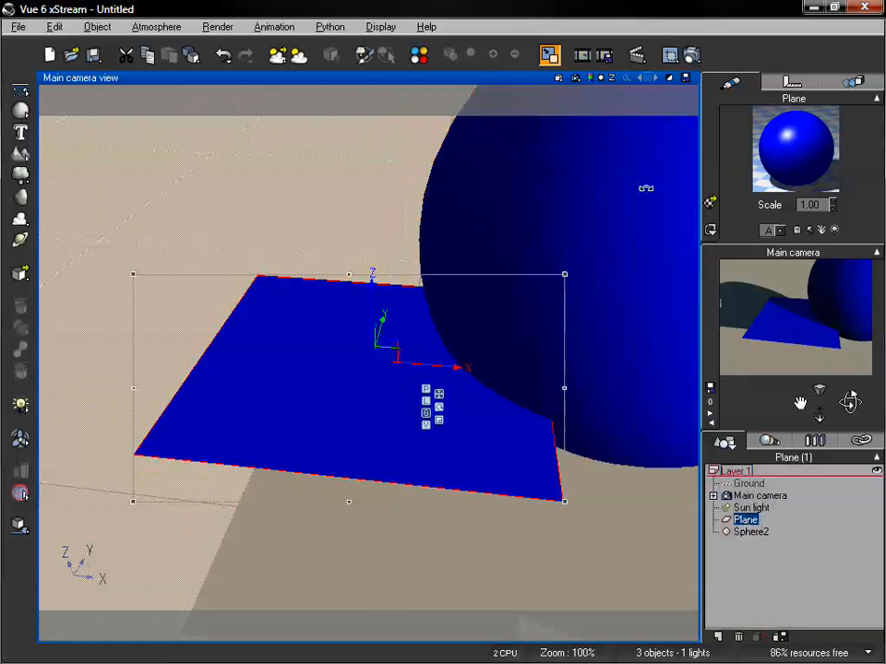
{"action": "double_click", "coordinate": [799, 139]}
{"action": "left_click_drag", "start_coordinate": [510, 92], "coordinate": [493, 97]}
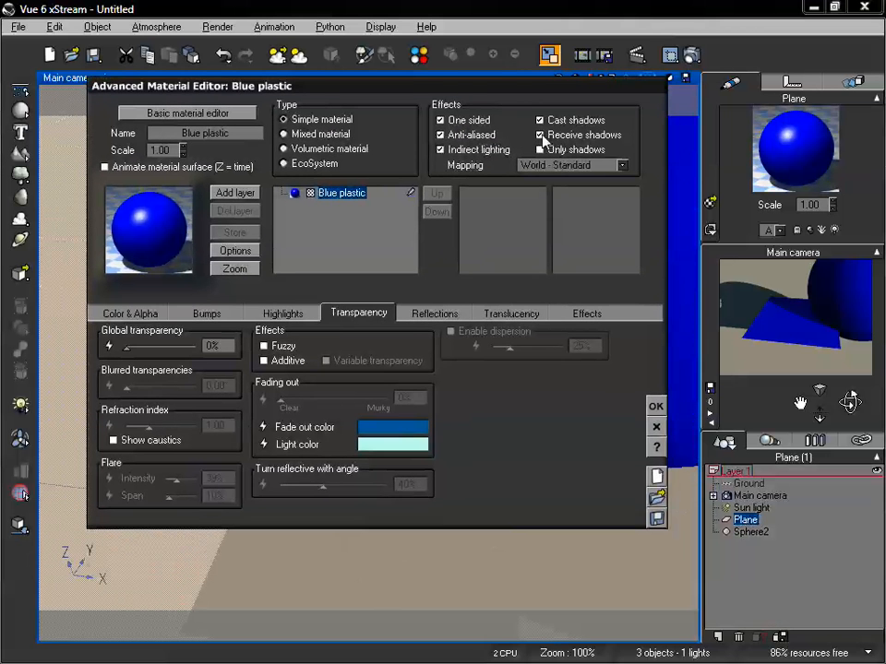
{"action": "left_click", "coordinate": [540, 134]}
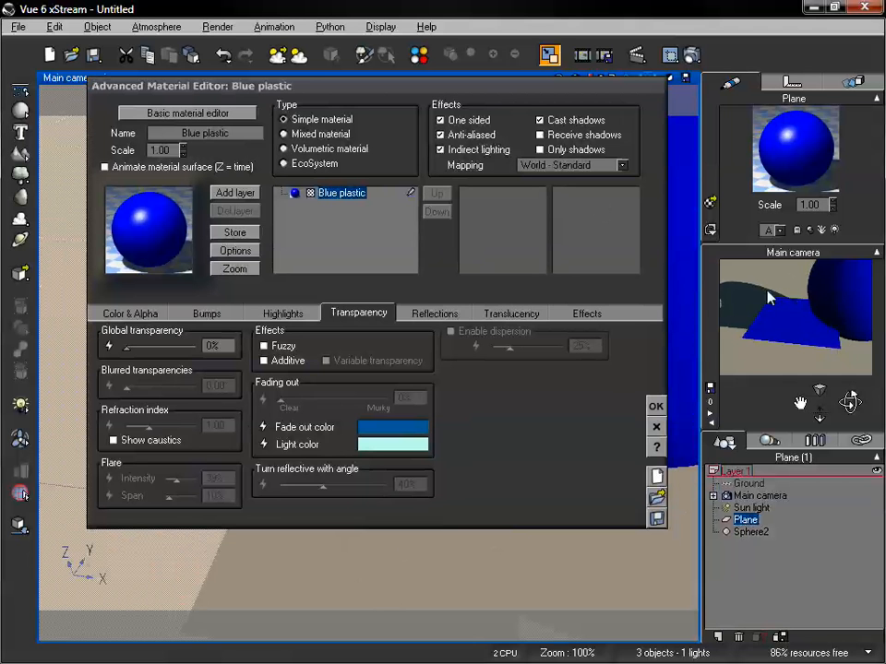
{"action": "left_click_drag", "start_coordinate": [849, 403], "coordinate": [850, 401]}
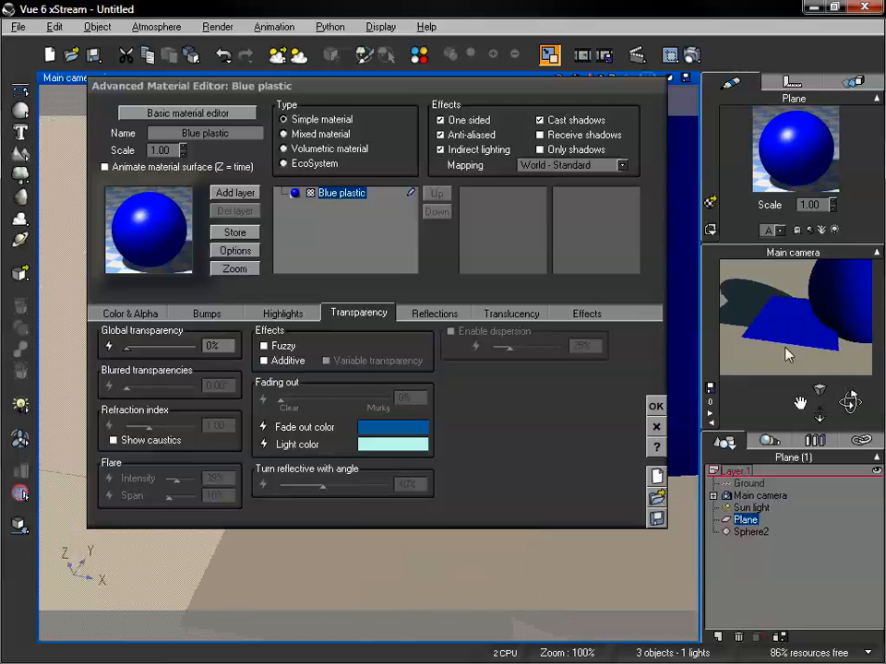
{"action": "left_click", "coordinate": [541, 135]}
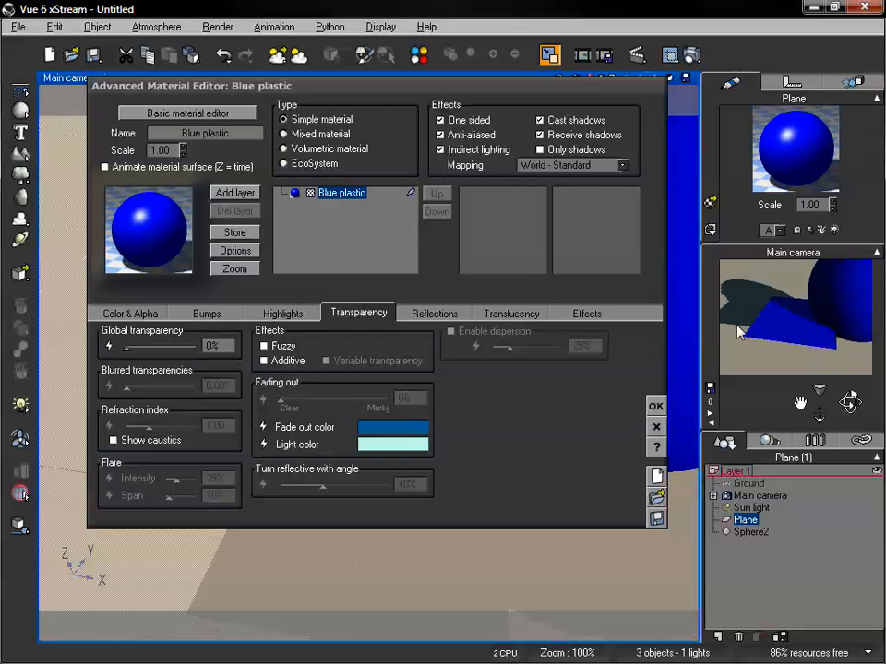
- Compare the plane's shading with Indirect lighting off and on in its material, ending with it off
{"action": "left_click_drag", "start_coordinate": [482, 91], "coordinate": [501, 85]}
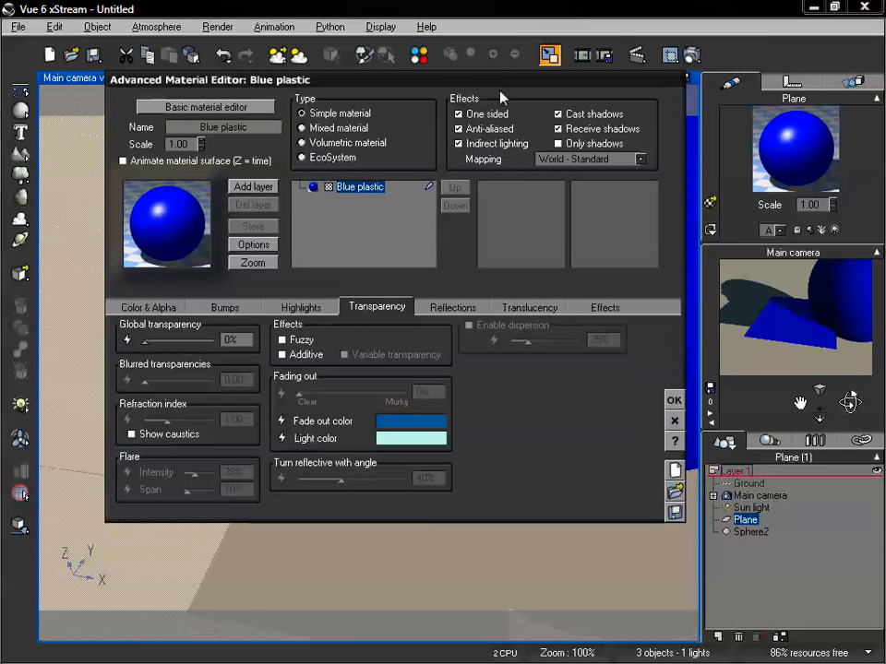
{"action": "left_click", "coordinate": [498, 145]}
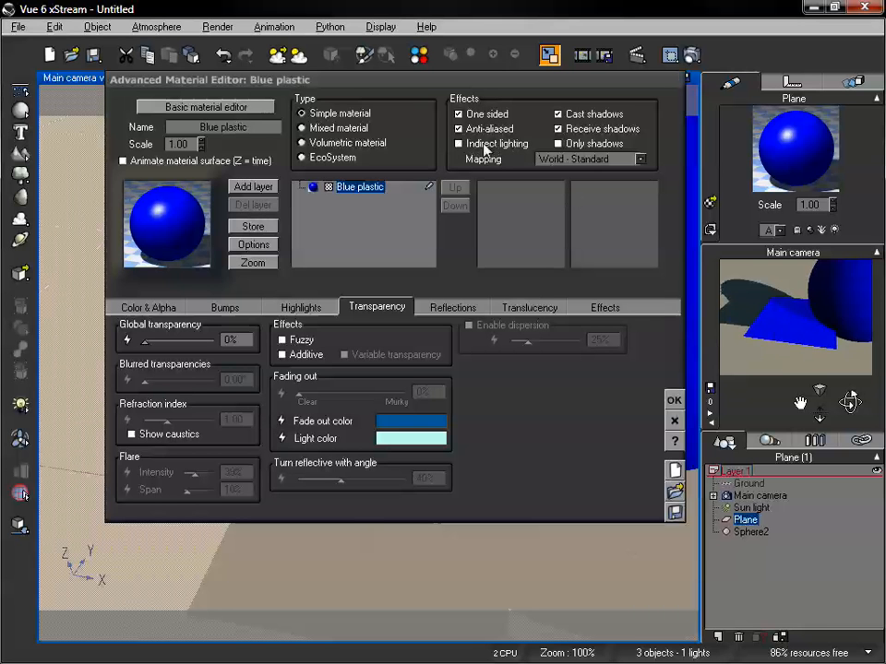
{"action": "left_click", "coordinate": [458, 143]}
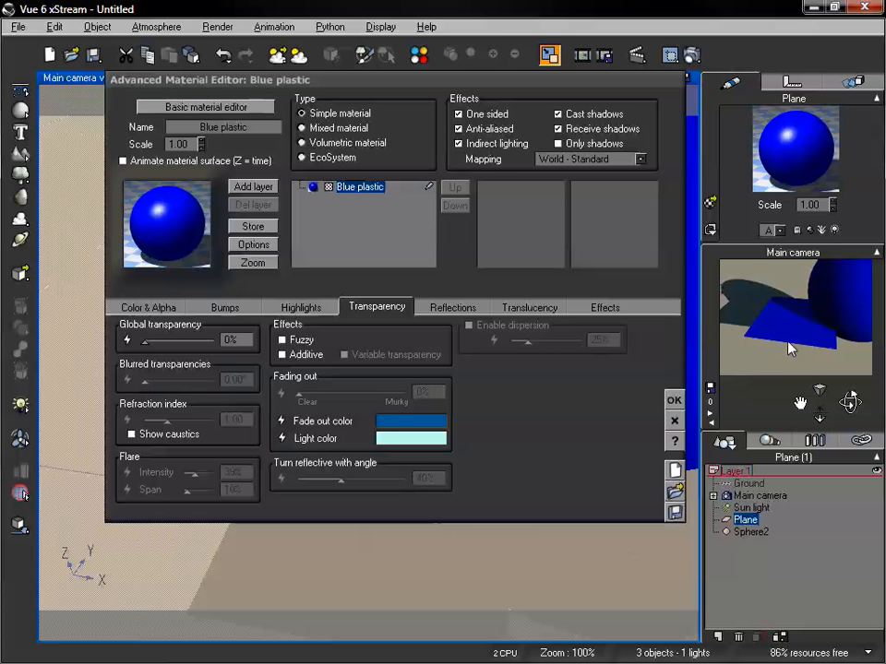
{"action": "left_click", "coordinate": [459, 143]}
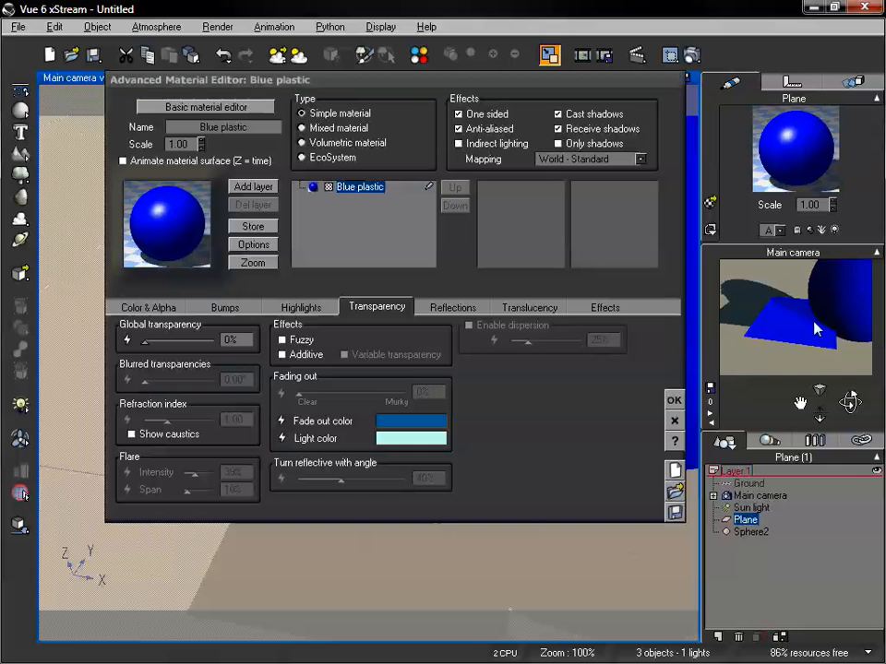
{"action": "left_click", "coordinate": [480, 143]}
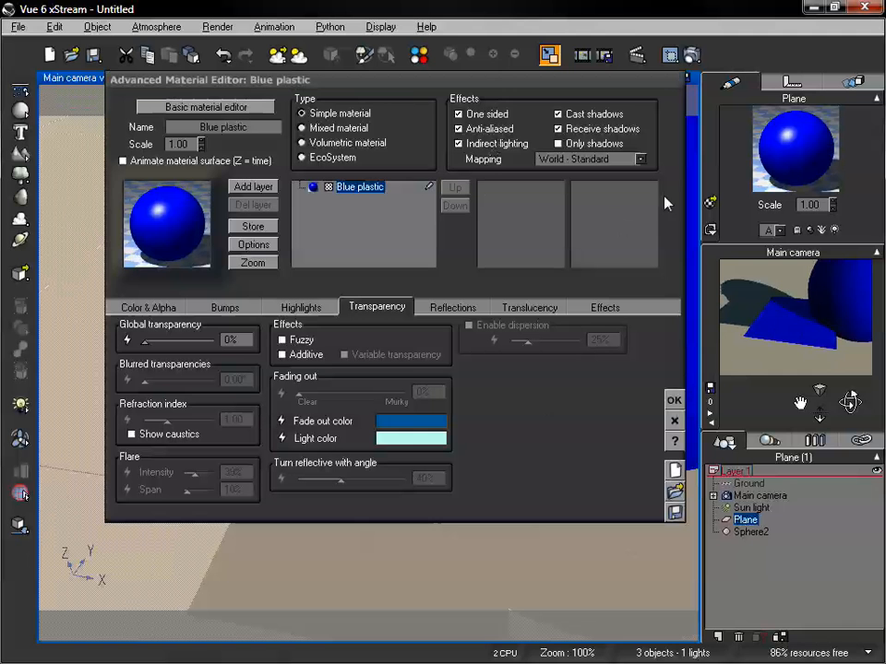
{"action": "left_click", "coordinate": [475, 145]}
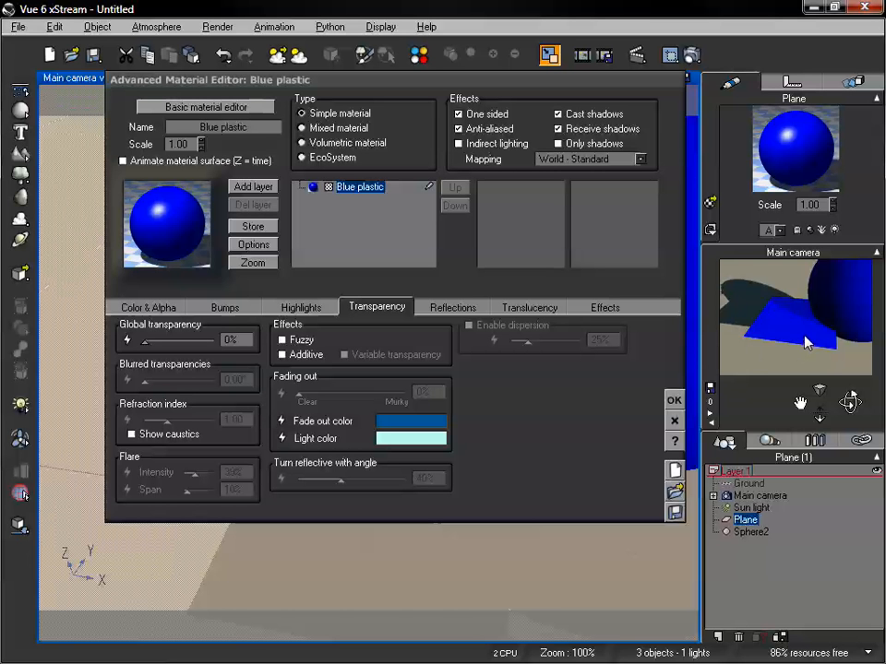
{"action": "left_click", "coordinate": [488, 145]}
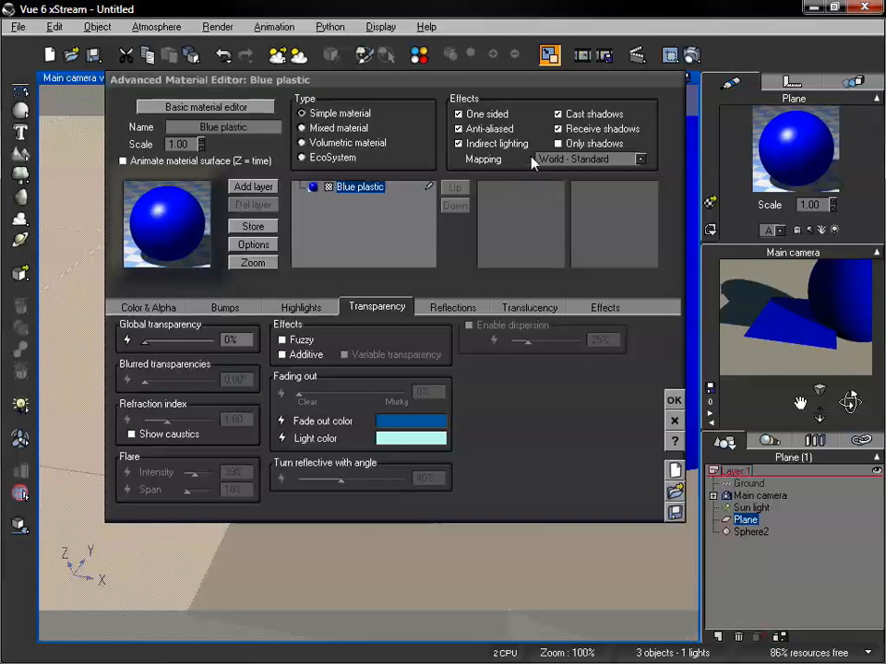
{"action": "left_click", "coordinate": [459, 145]}
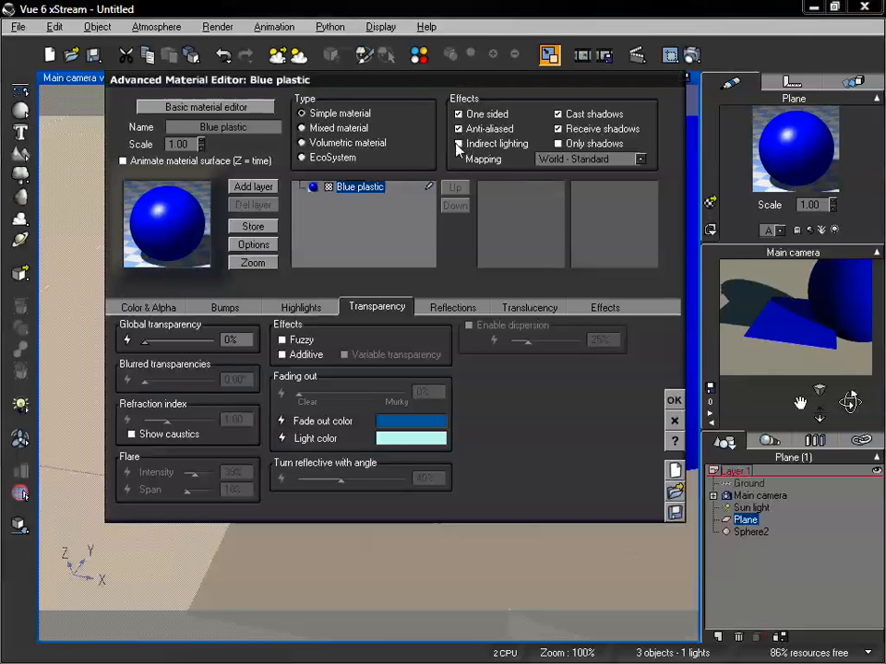
- Turn Indirect lighting back on and enable Only shadows in the plane's Blue plastic material, then accept the material
{"action": "left_click", "coordinate": [458, 145]}
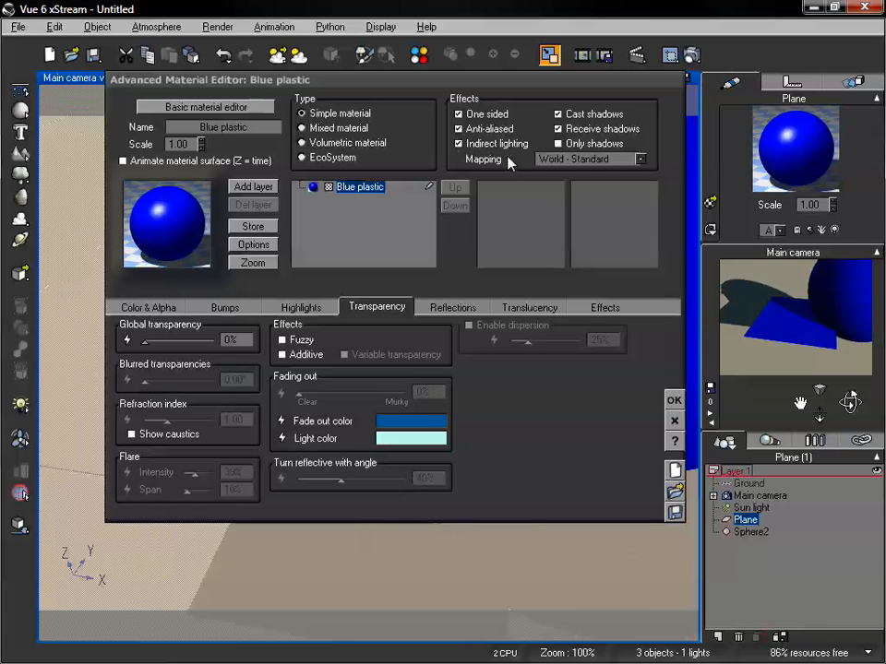
{"action": "left_click", "coordinate": [559, 145]}
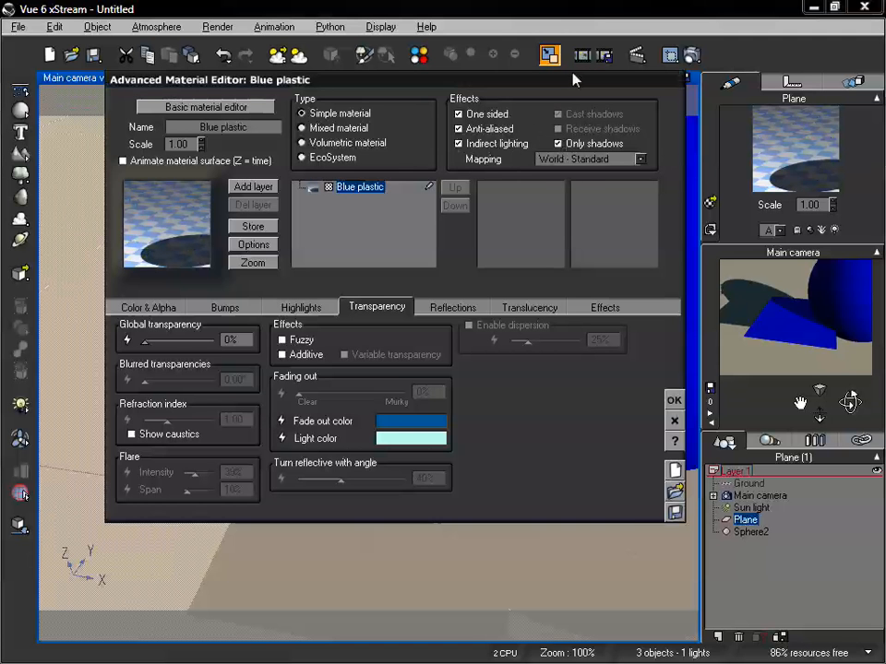
{"action": "left_click_drag", "start_coordinate": [571, 81], "coordinate": [534, 98]}
{"action": "left_click", "coordinate": [814, 353]}
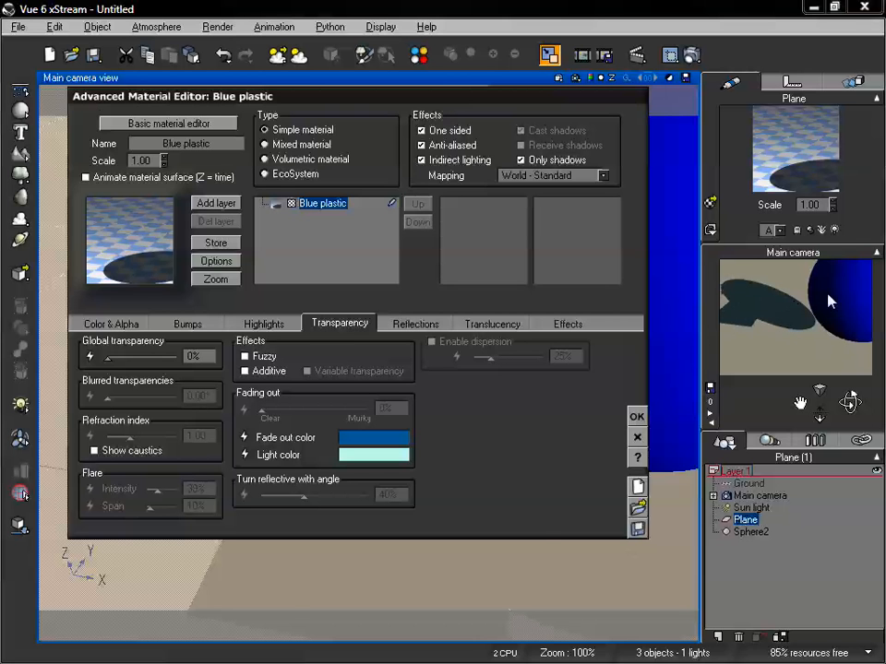
{"action": "mouse_move", "coordinate": [800, 403]}
{"action": "left_mouse_down"}
{"action": "mouse_move", "coordinate": [800, 424]}
{"action": "mouse_move", "coordinate": [800, 403]}
{"action": "left_mouse_up"}
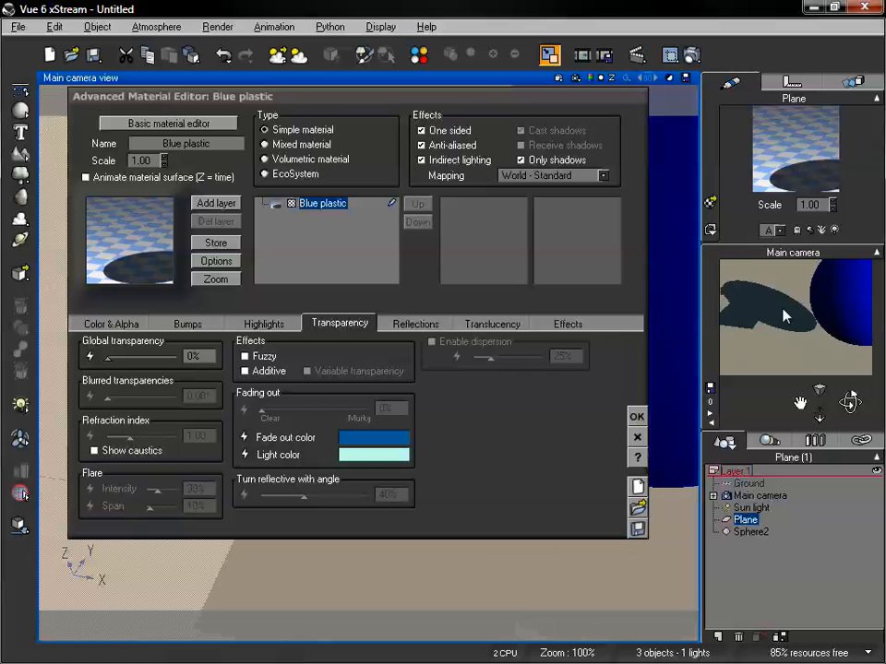
{"action": "left_click", "coordinate": [636, 418]}
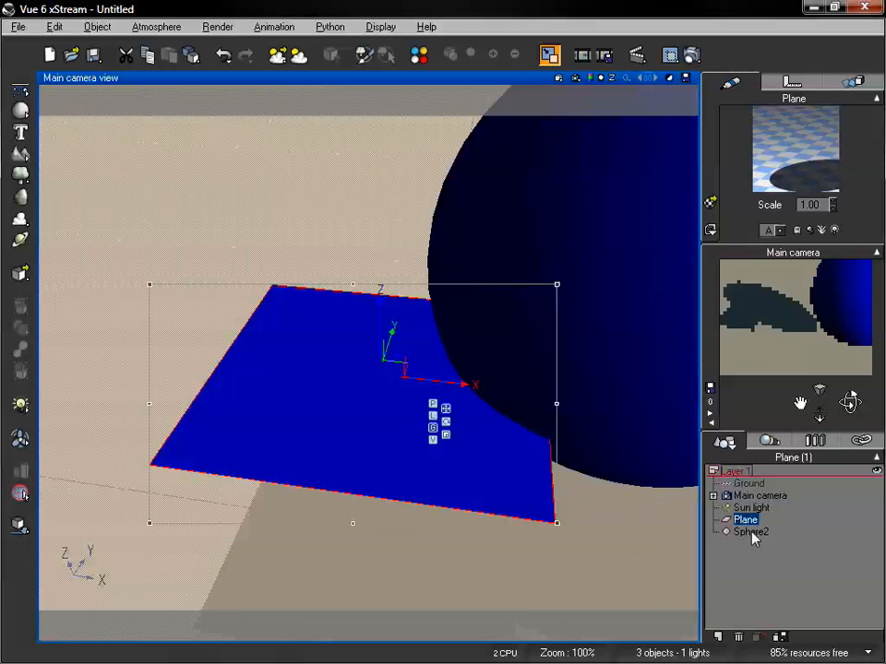
- Open the sphere's Blue plastic material and enable Only shadows for it
{"action": "left_click", "coordinate": [751, 533]}
{"action": "double_click", "coordinate": [781, 169]}
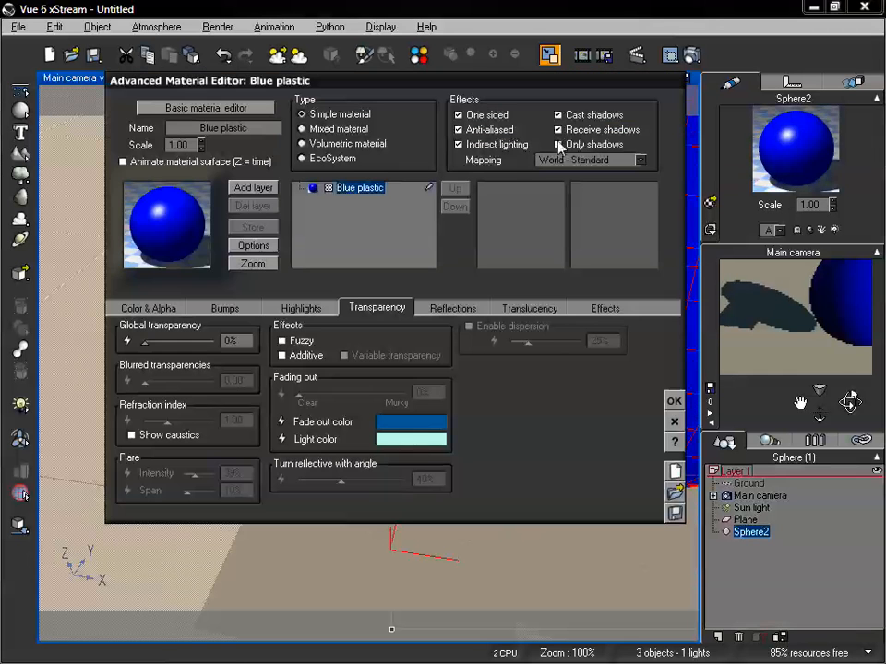
{"action": "left_click", "coordinate": [557, 144]}
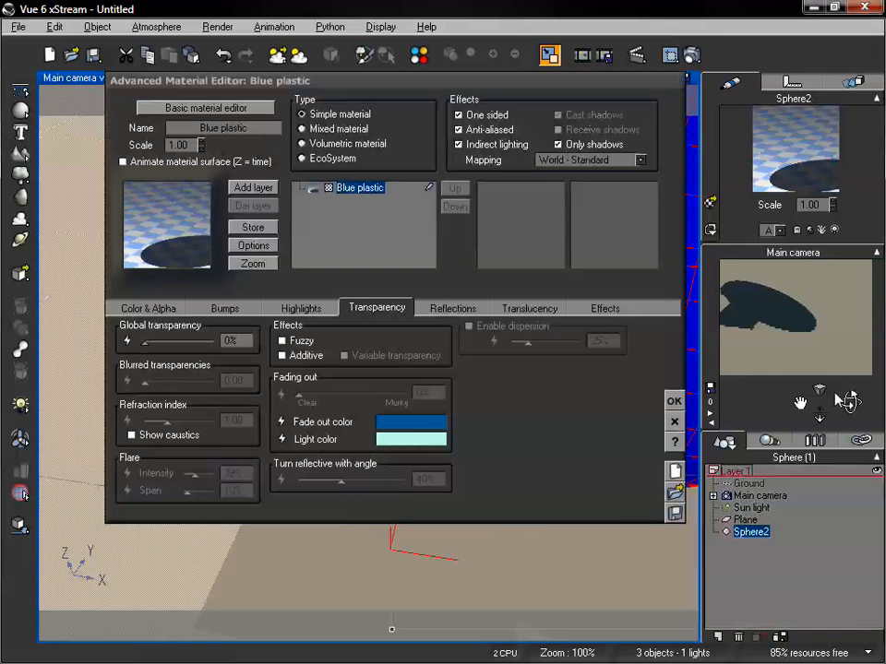
{"action": "mouse_move", "coordinate": [800, 403]}
{"action": "left_mouse_down"}
{"action": "mouse_move", "coordinate": [785, 403]}
{"action": "mouse_move", "coordinate": [804, 403]}
{"action": "left_mouse_up"}
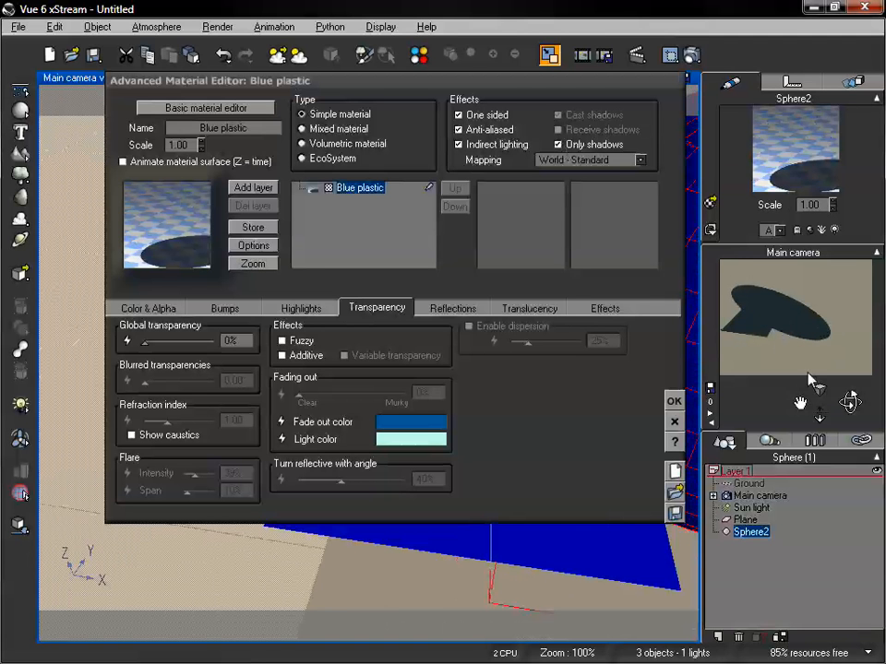
- Set the sun light's shadow softness to 15° and frame the blurred shadows in the camera preview
{"action": "left_click", "coordinate": [747, 508]}
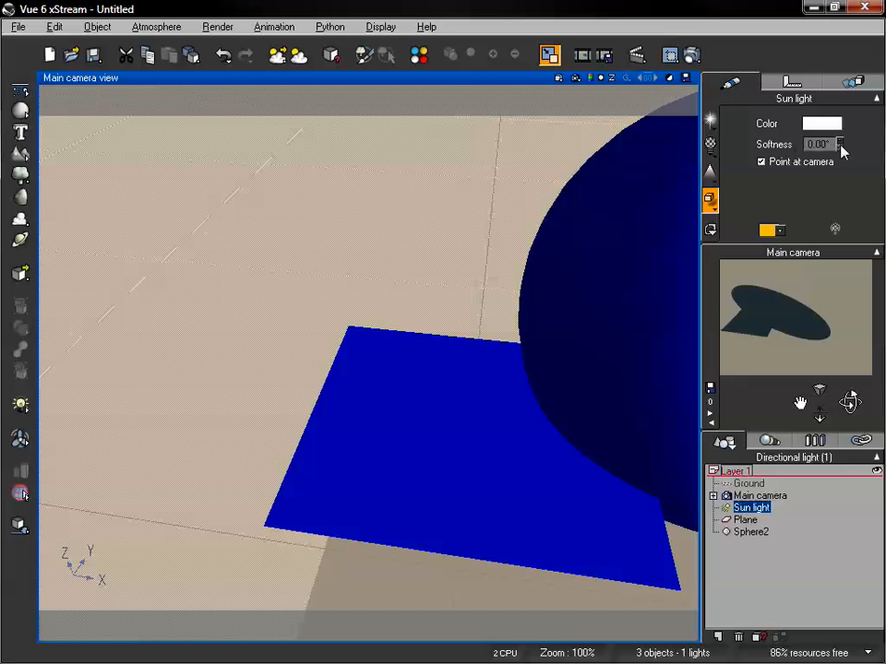
{"action": "mouse_move", "coordinate": [838, 145]}
{"action": "left_mouse_down"}
{"action": "mouse_move", "coordinate": [838, 136]}
{"action": "mouse_move", "coordinate": [840, 147]}
{"action": "left_mouse_up"}
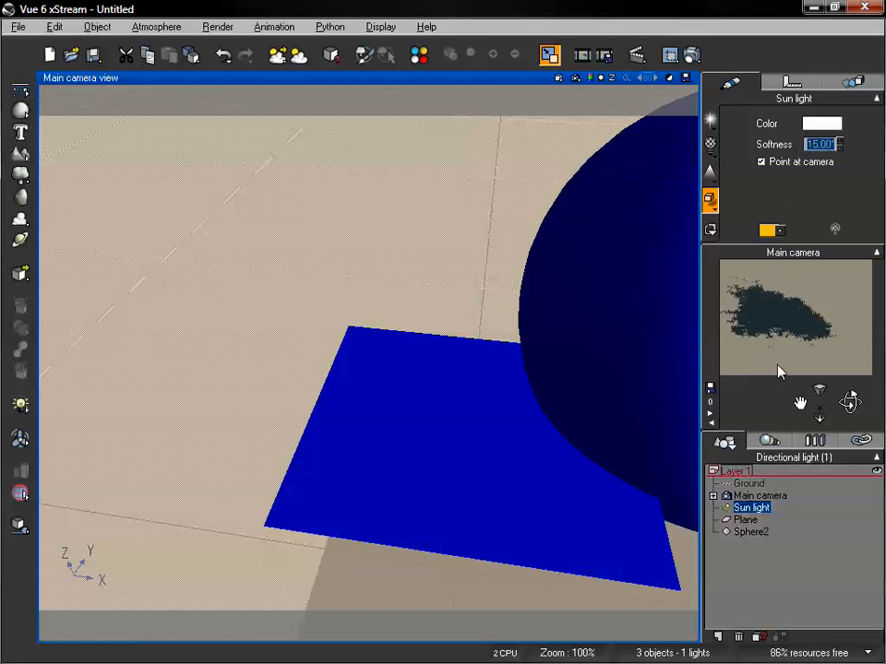
{"action": "left_click_drag", "start_coordinate": [821, 409], "coordinate": [820, 399]}
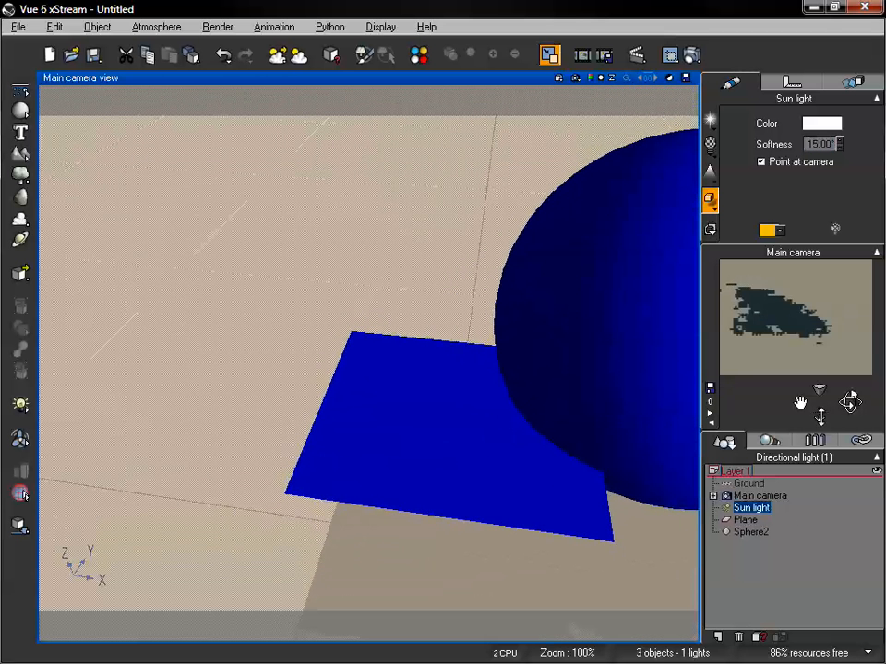